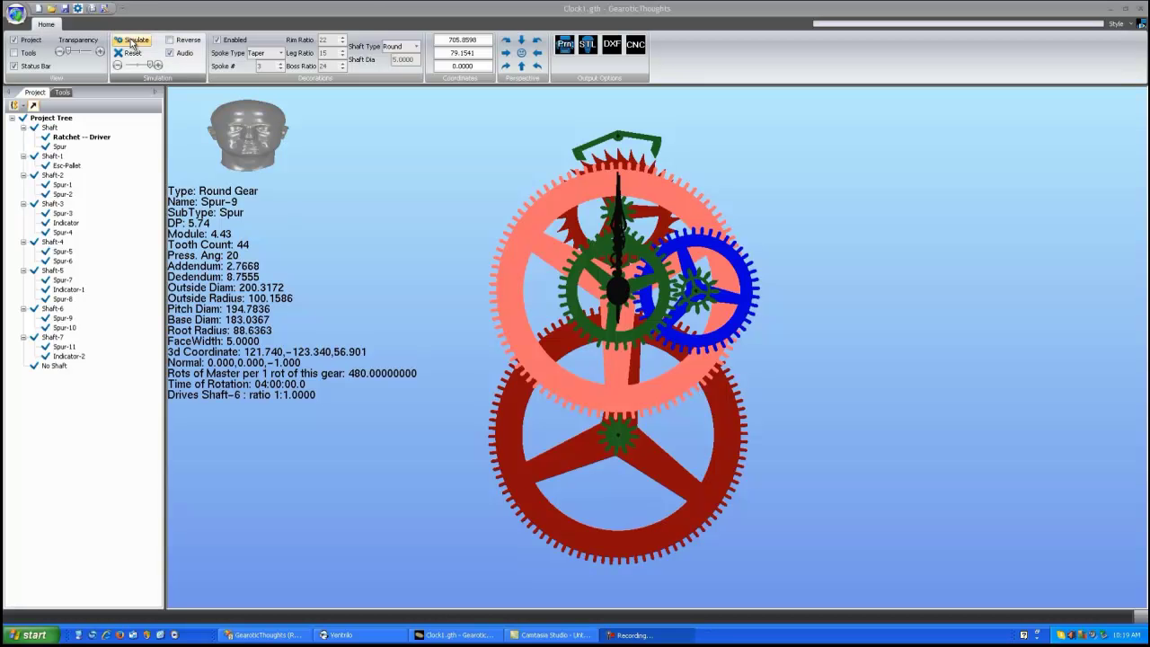
Simulate the finished clock and examine the properties of its large gears and the hour-hand gear.
click(132, 44)
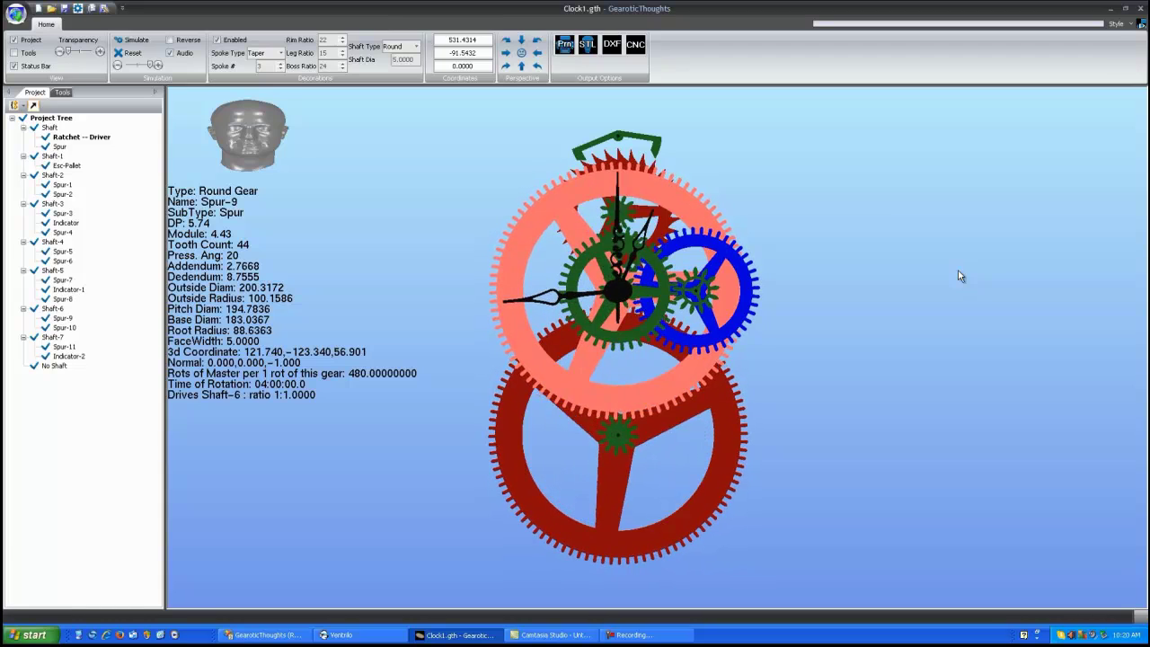
click(555, 361)
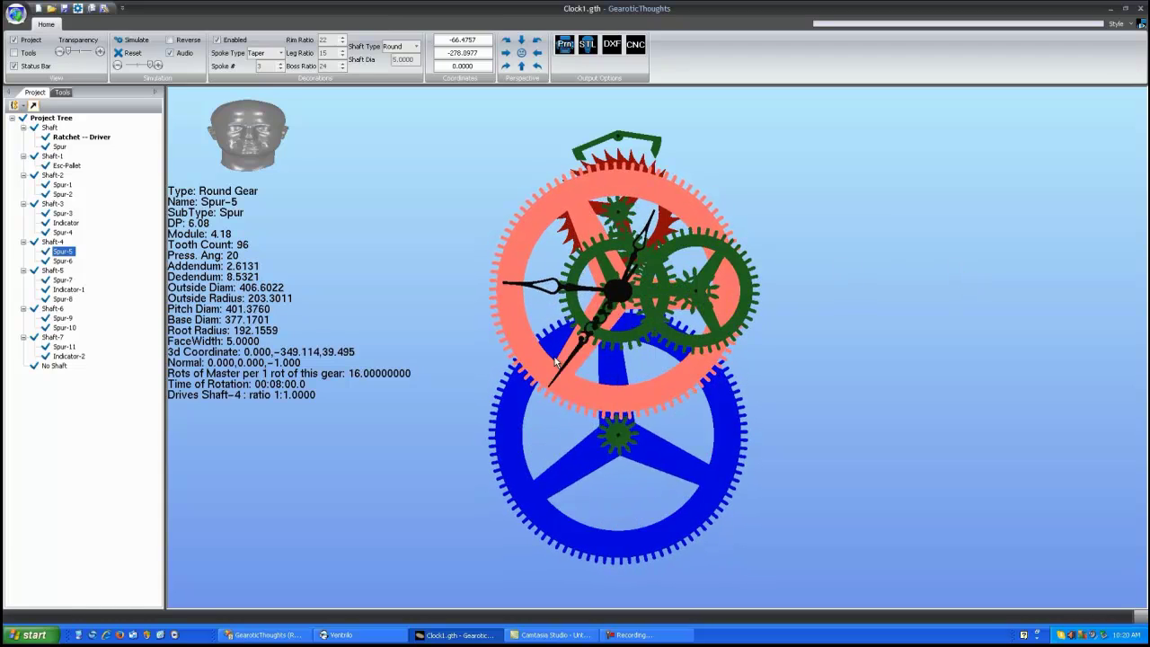
click(539, 254)
click(563, 326)
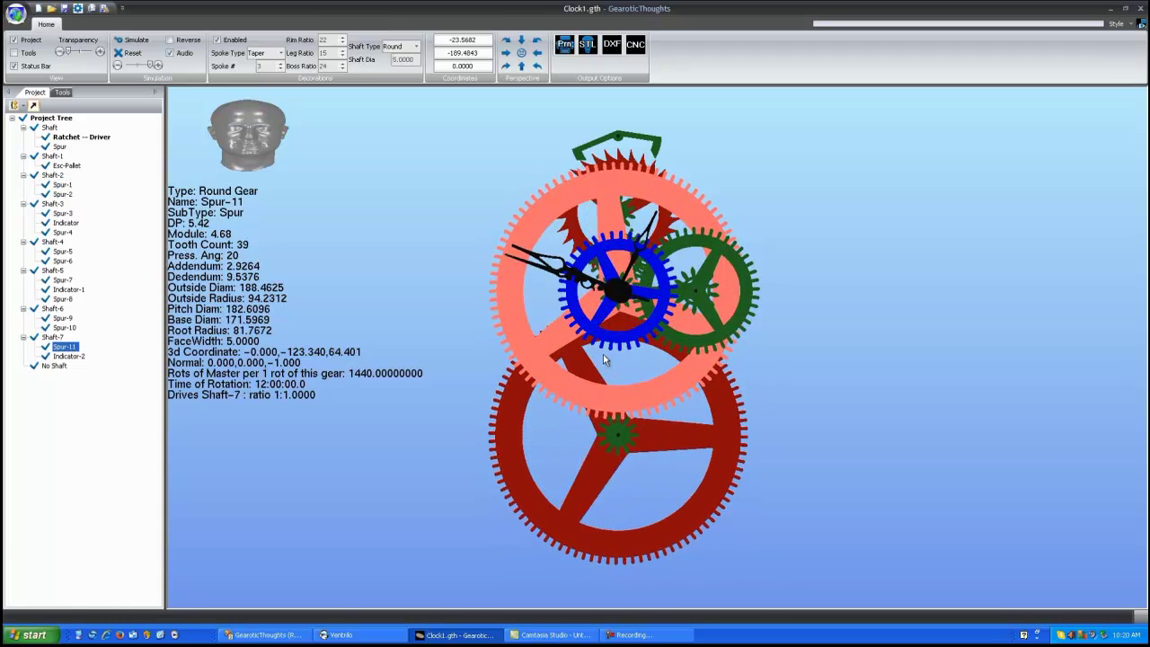
click(719, 413)
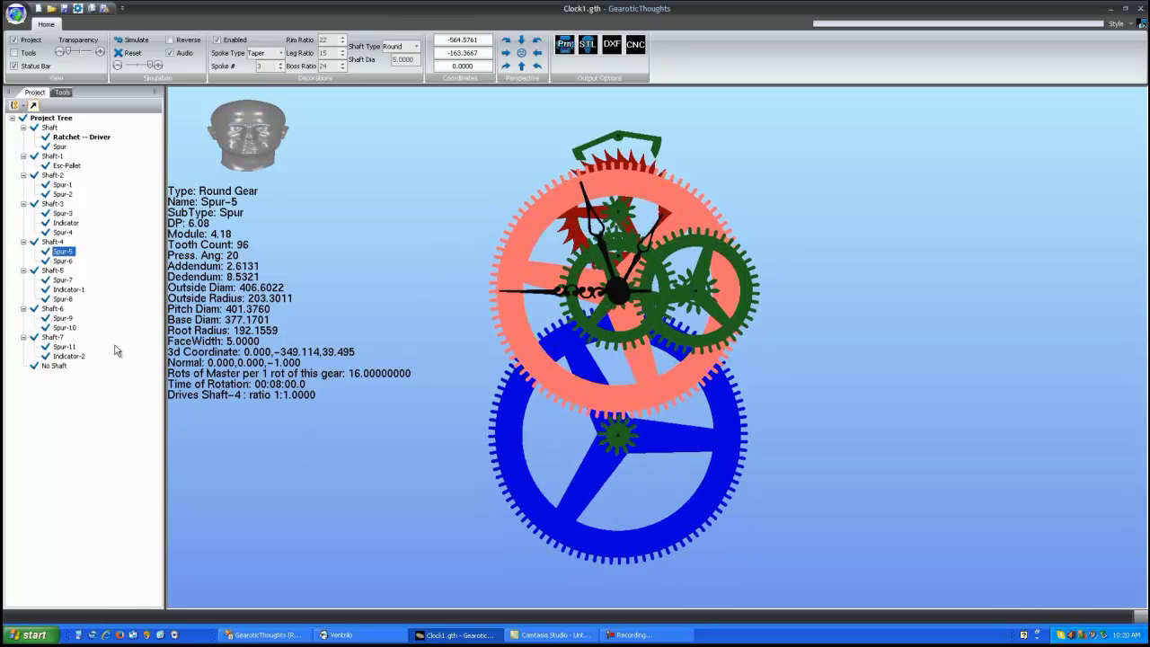
Examine the rotation times of Indicator-2 and Indicator-1, and view the running clock from another angle.
click(69, 356)
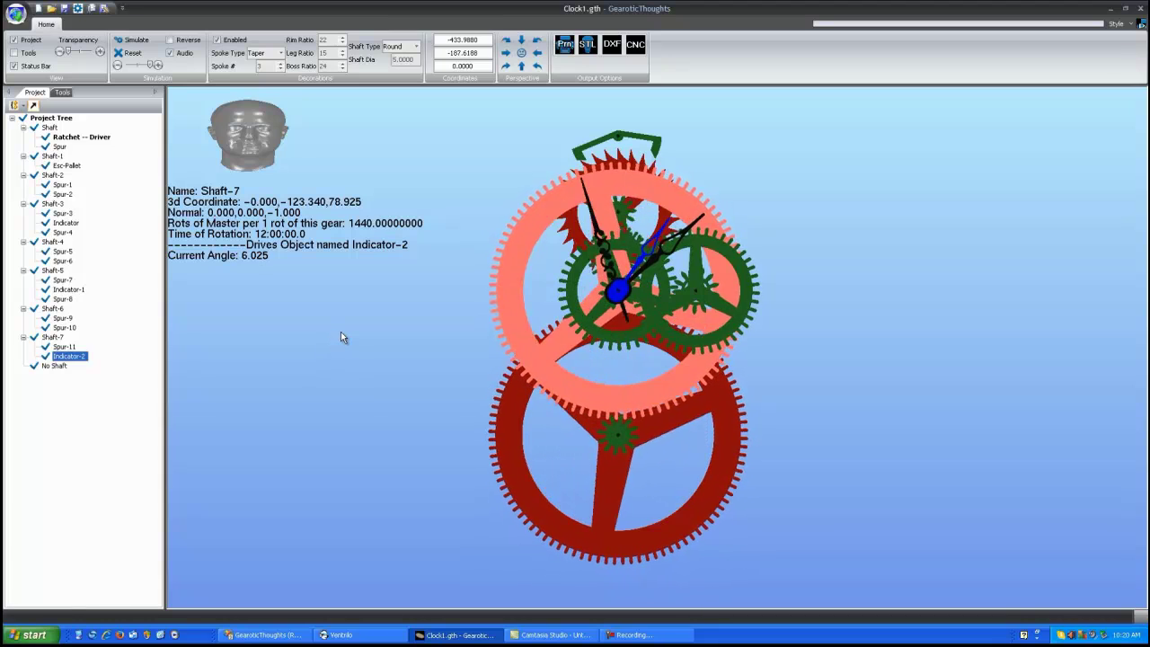
click(59, 289)
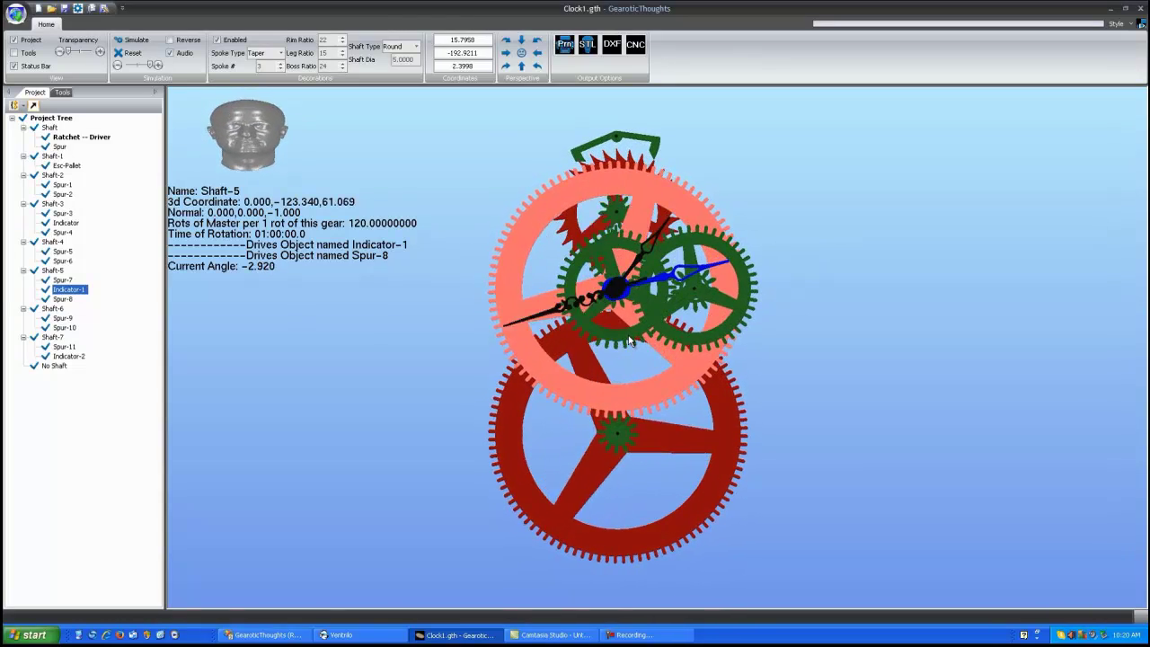
mouse_move(616, 338)
mouse_down()
mouse_move(629, 280)
mouse_move(597, 352)
mouse_move(620, 318)
mouse_up()
click(619, 318)
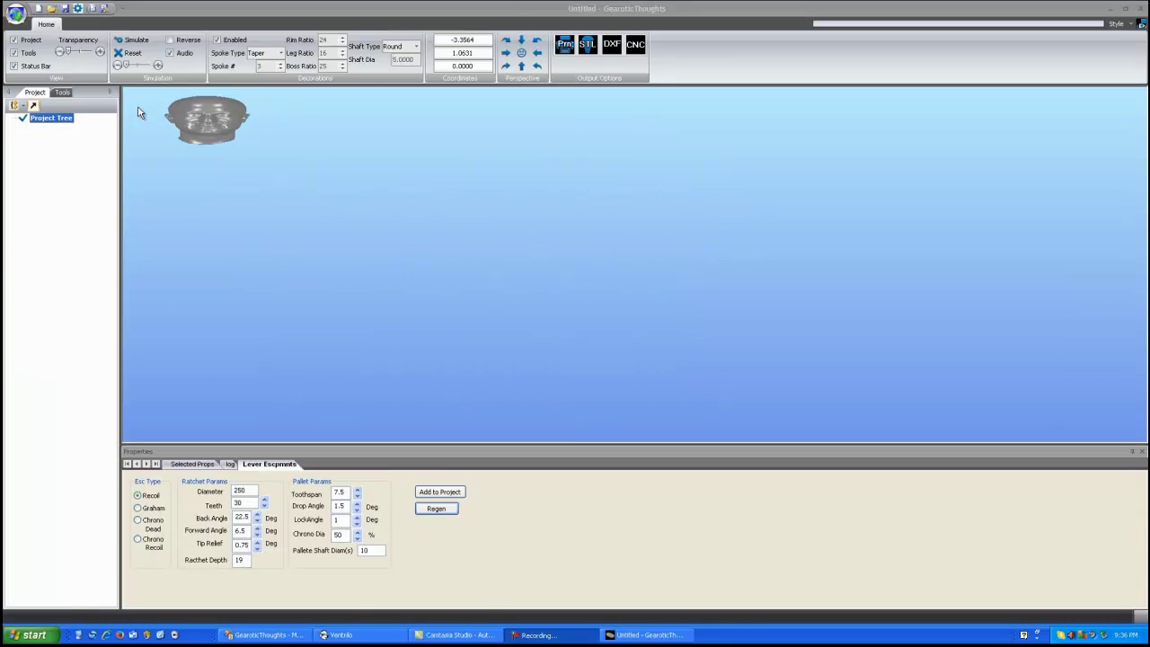
Add a recoil lever escapement with a 250 diameter, 30-tooth ratchet to the new project.
click(61, 93)
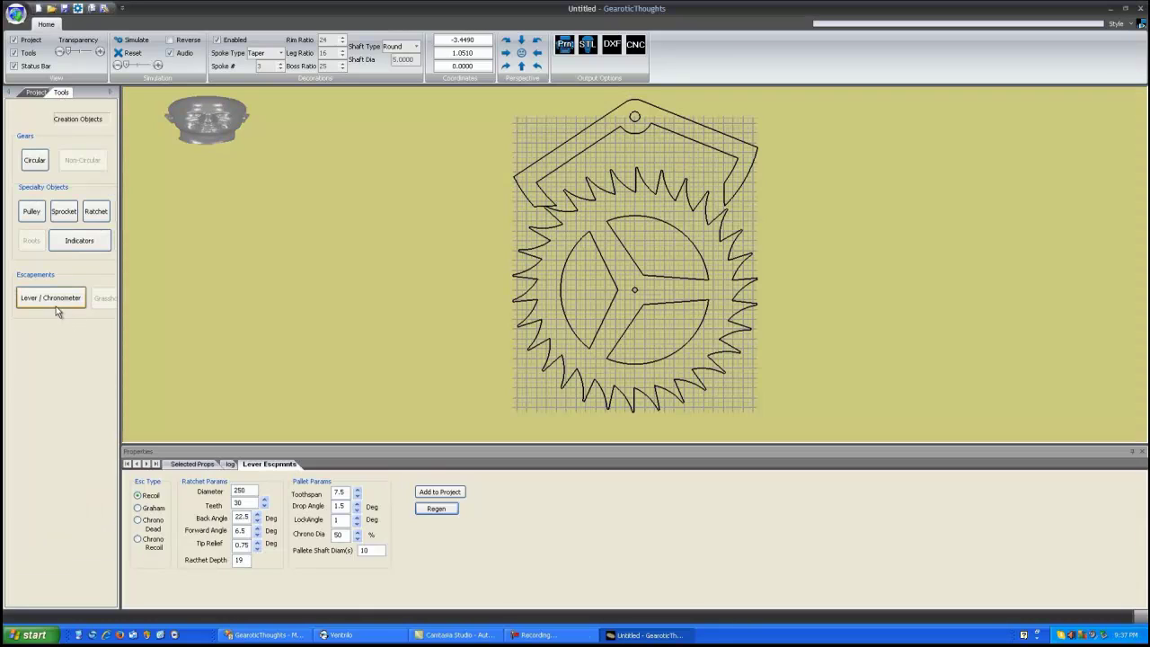
click(439, 491)
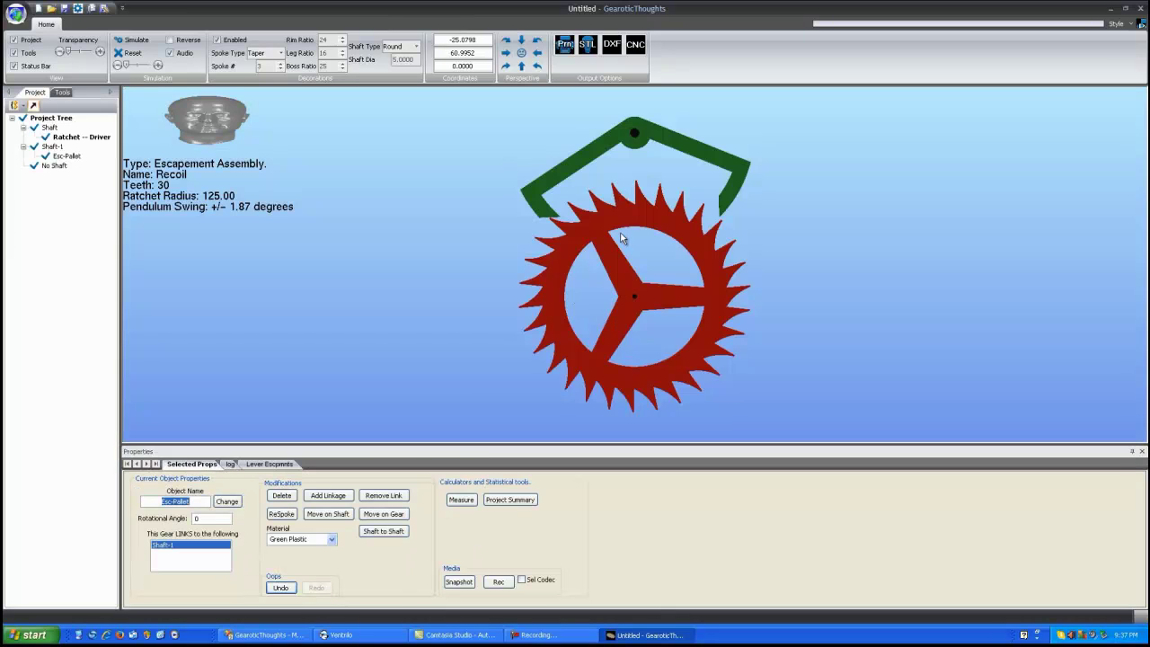
Set the master rotation time, in seconds, for the Ratchet driver.
click(73, 137)
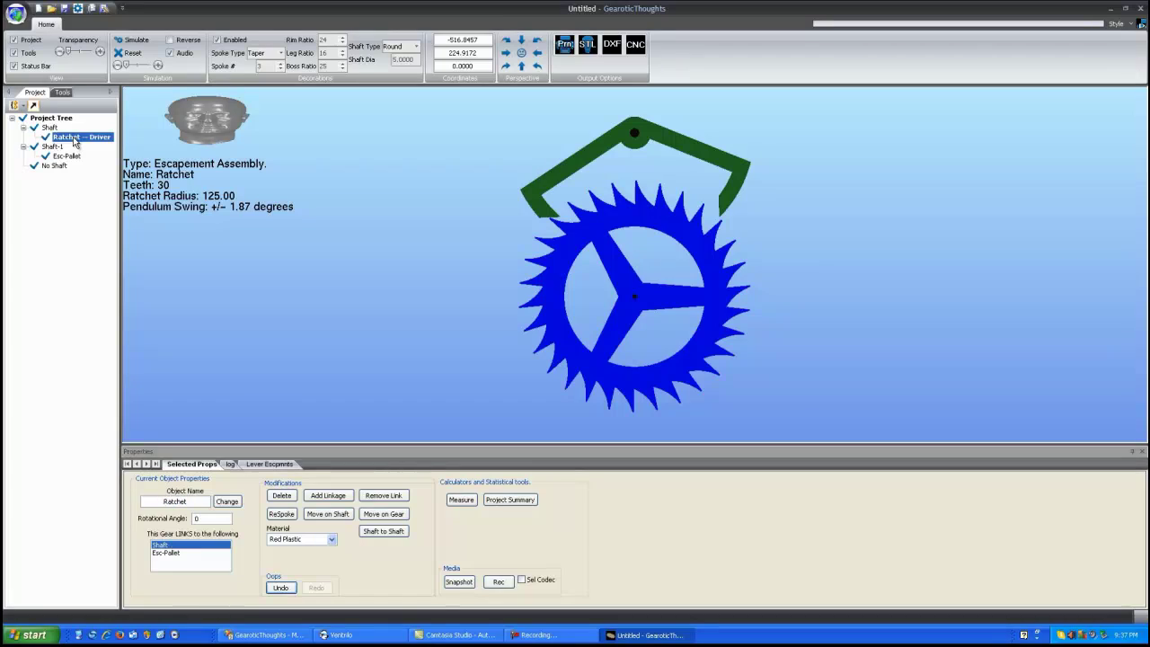
right_click(75, 138)
click(103, 186)
right_click(68, 140)
click(97, 175)
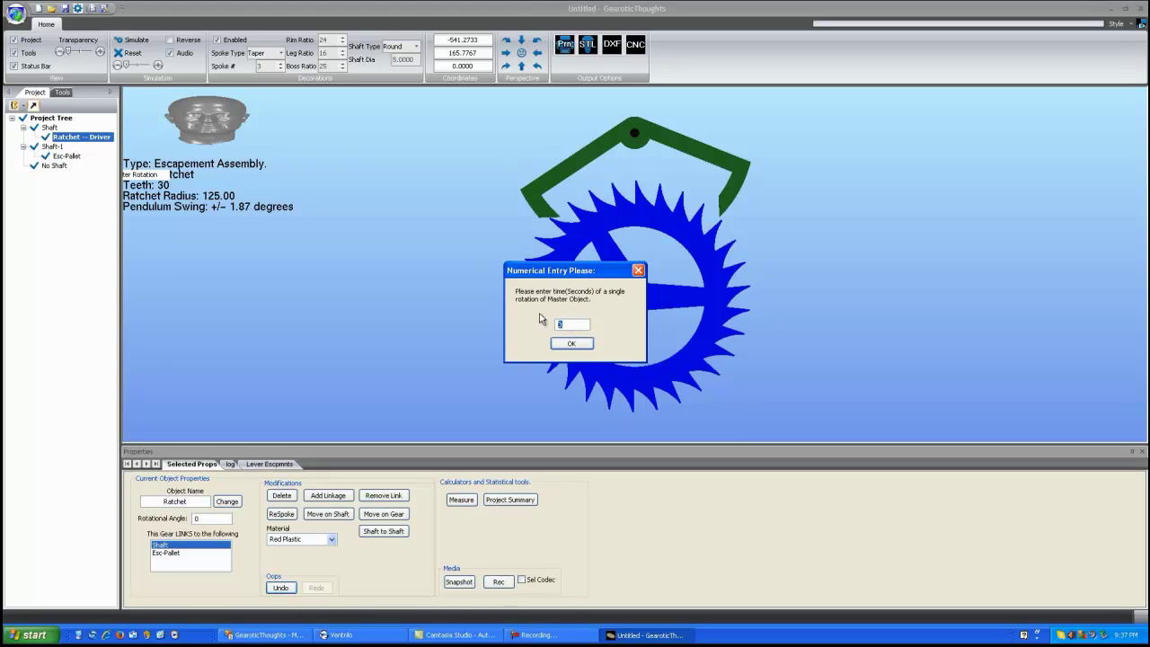
click(573, 344)
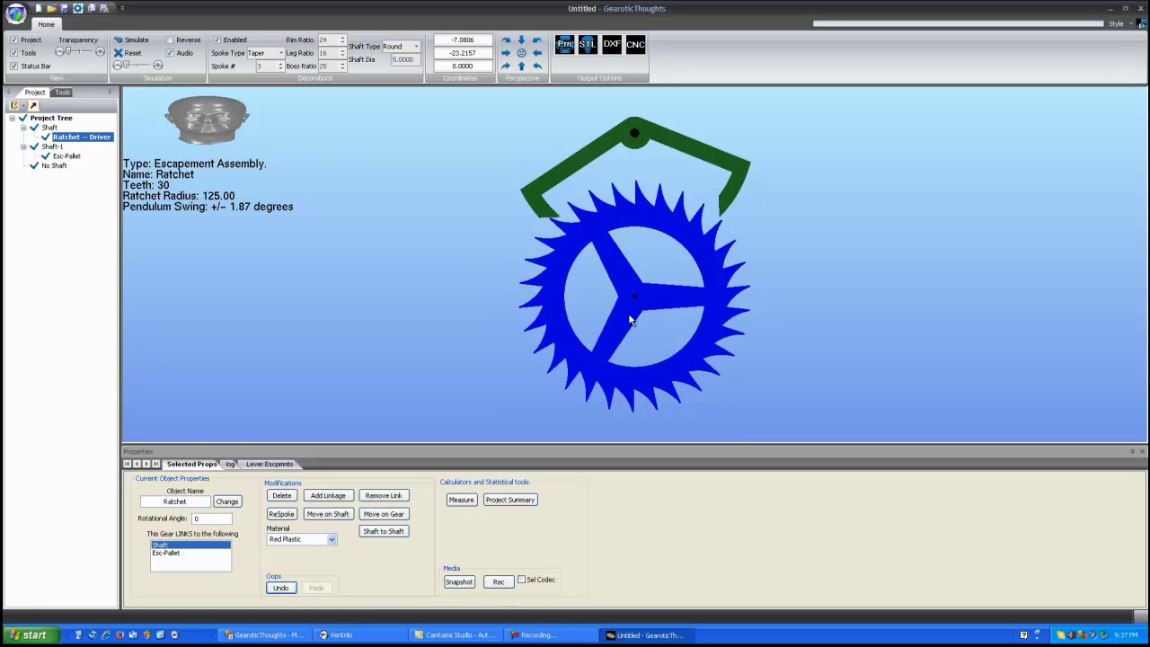
Search the Gear Train Calculator for two-pair spur trains with a desired ratio of 1 per 2 input rotations.
click(61, 92)
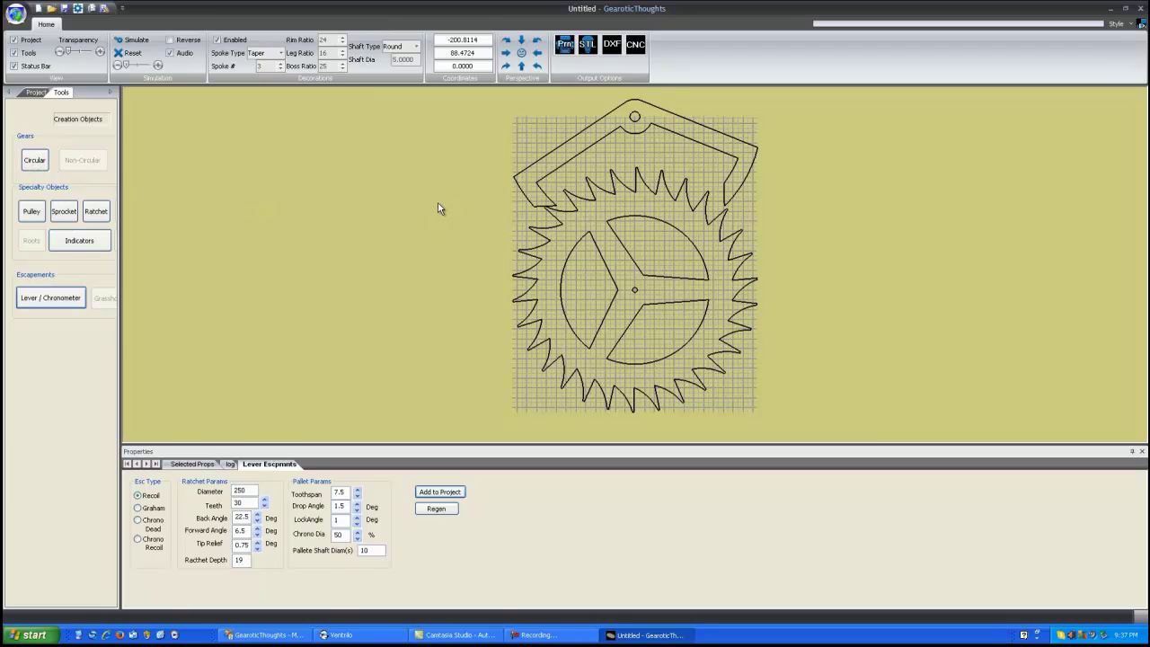
click(34, 160)
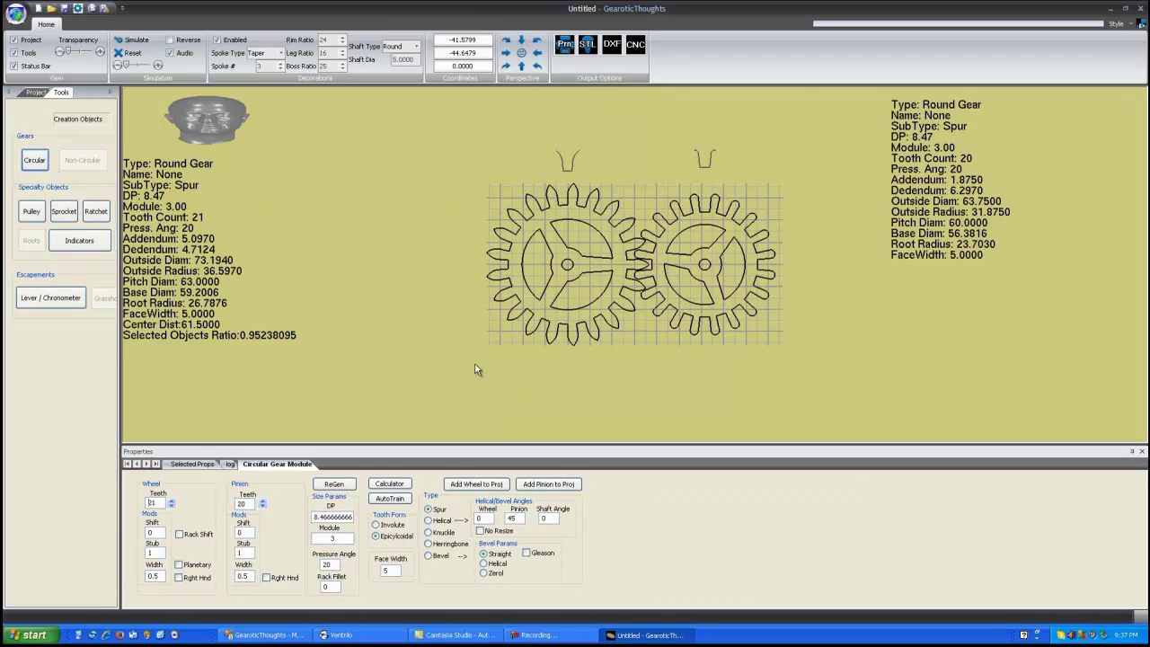
click(397, 504)
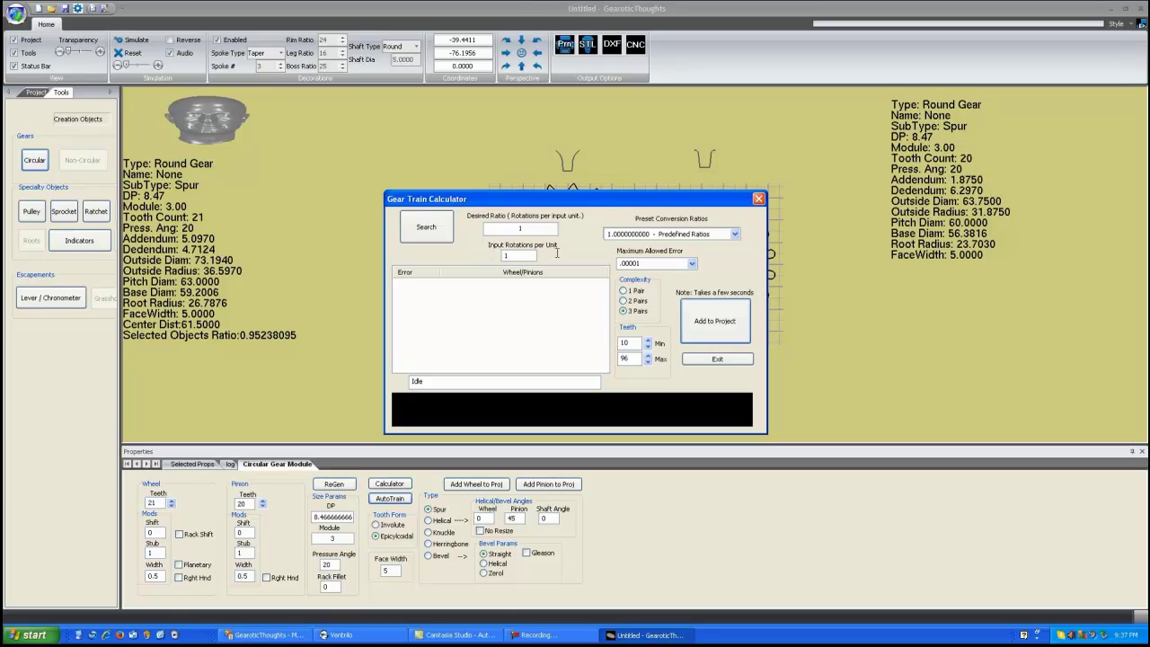
click(436, 237)
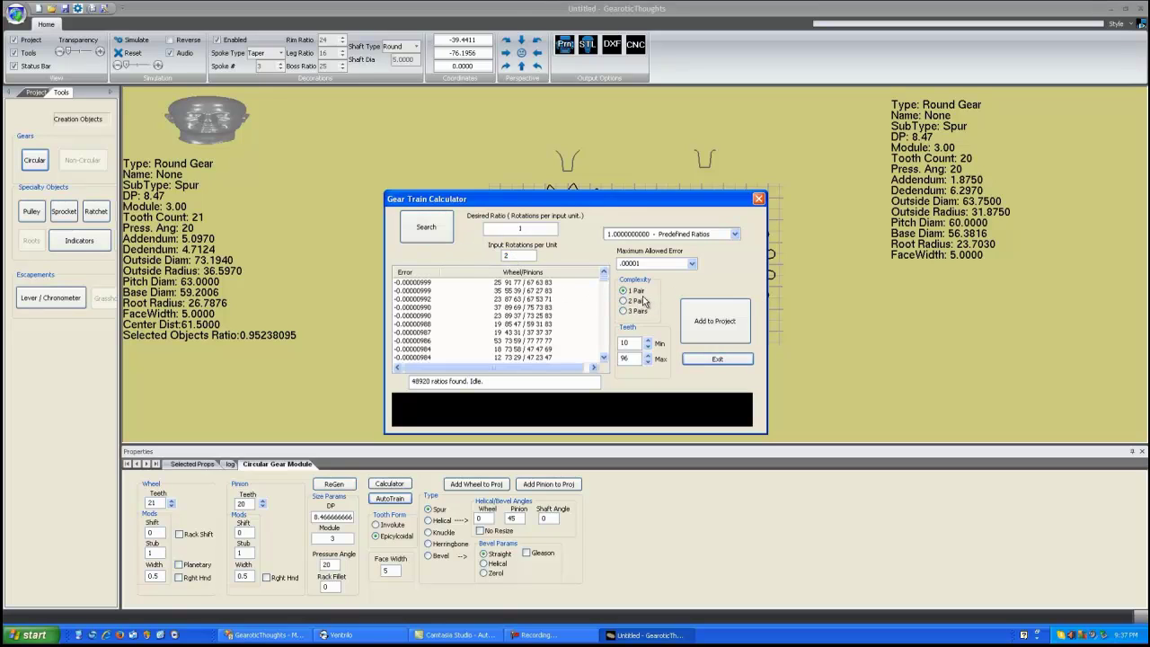
click(426, 227)
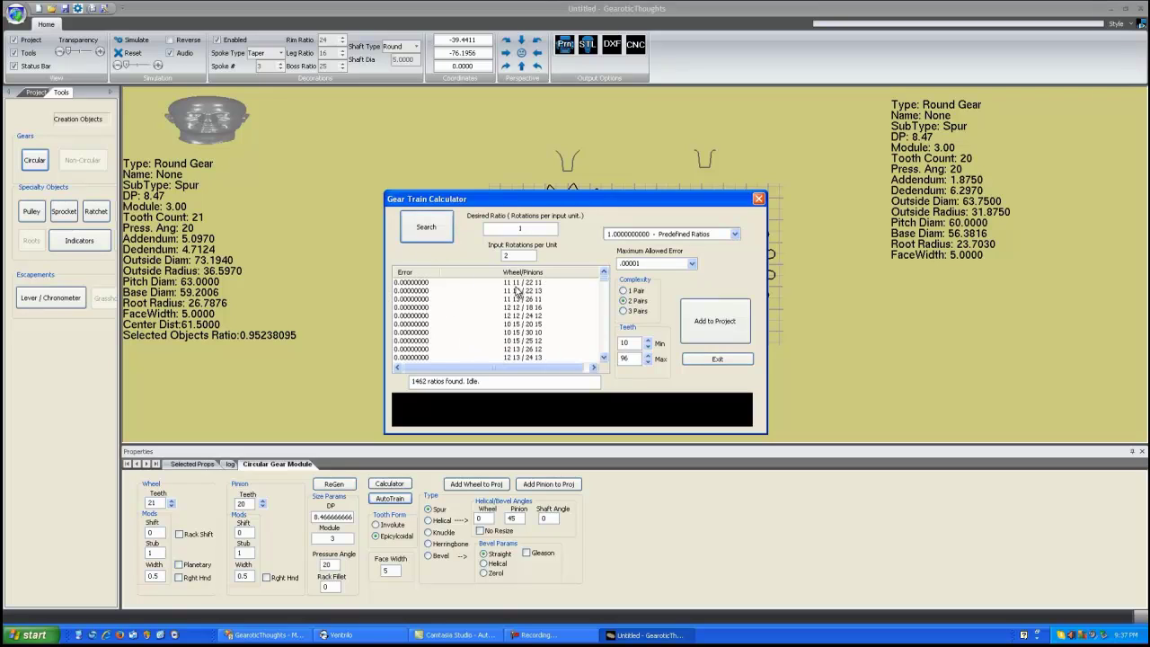
Add the 11 11 / 22 11 gear train to the project and place it on the ratchet's shaft.
click(514, 300)
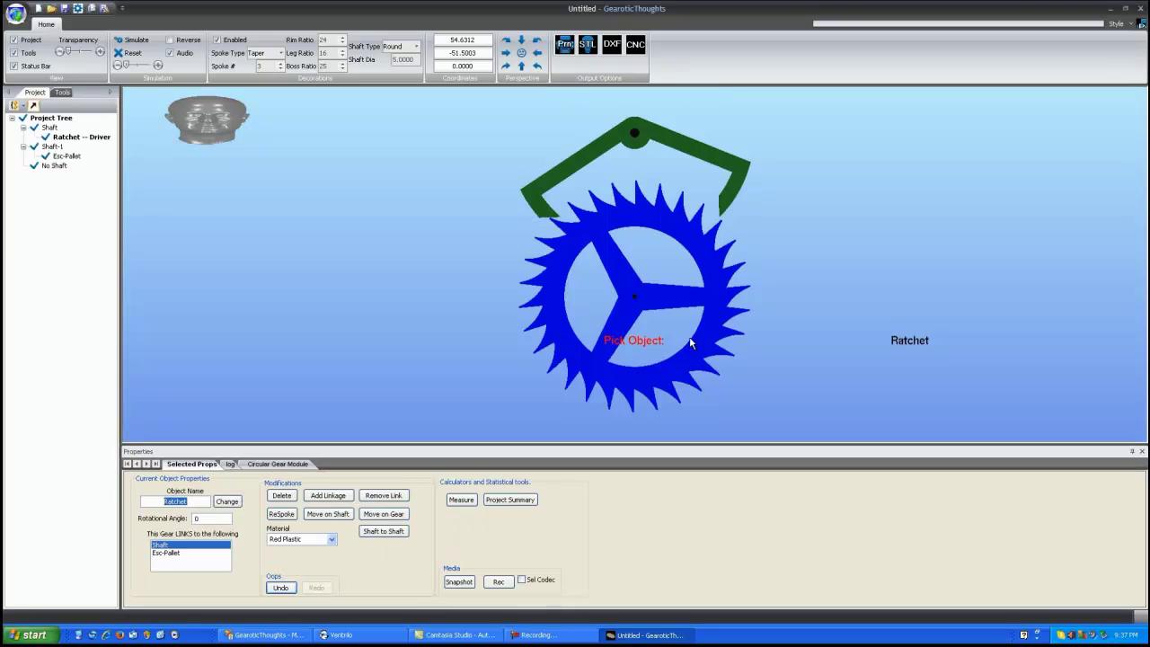
click(635, 304)
click(633, 294)
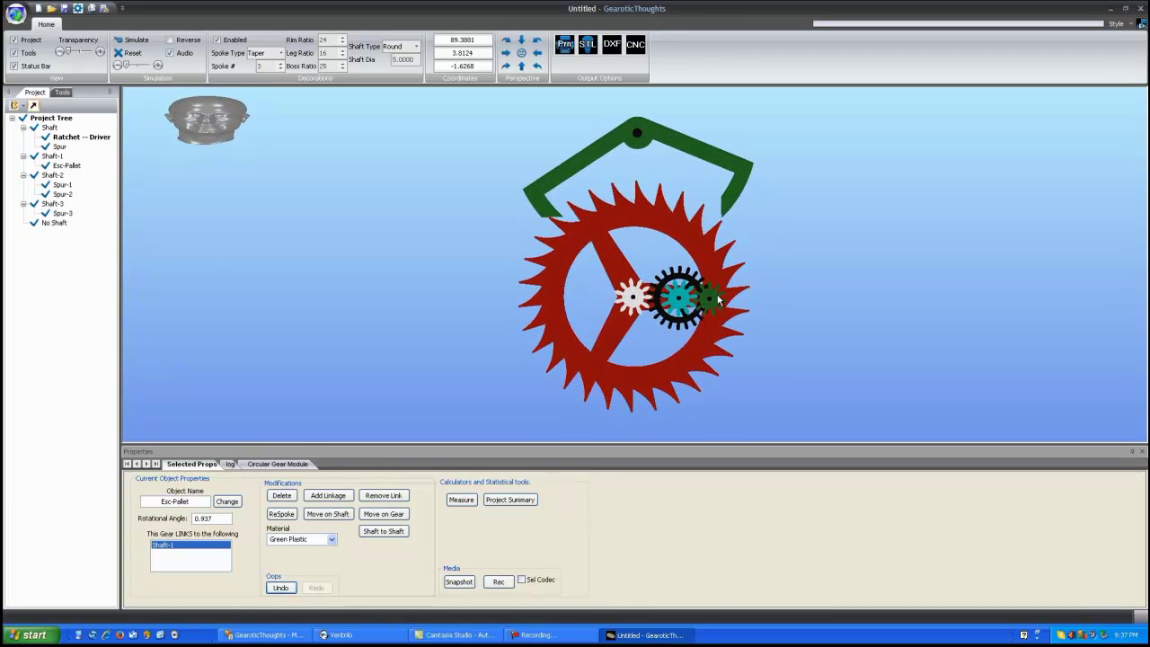
Move Spur-1 around its mating gear so that it sits directly below the ratchet's center.
click(667, 284)
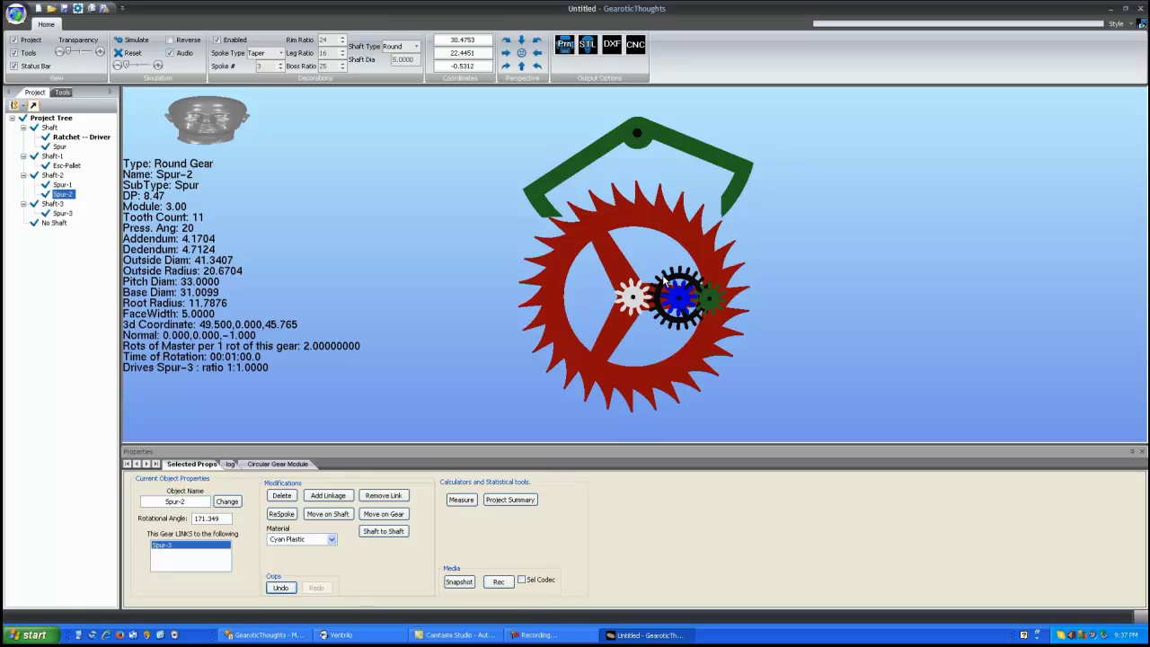
click(672, 271)
mouse_move(677, 329)
mouse_down()
mouse_move(662, 262)
mouse_move(665, 330)
mouse_up()
click(384, 514)
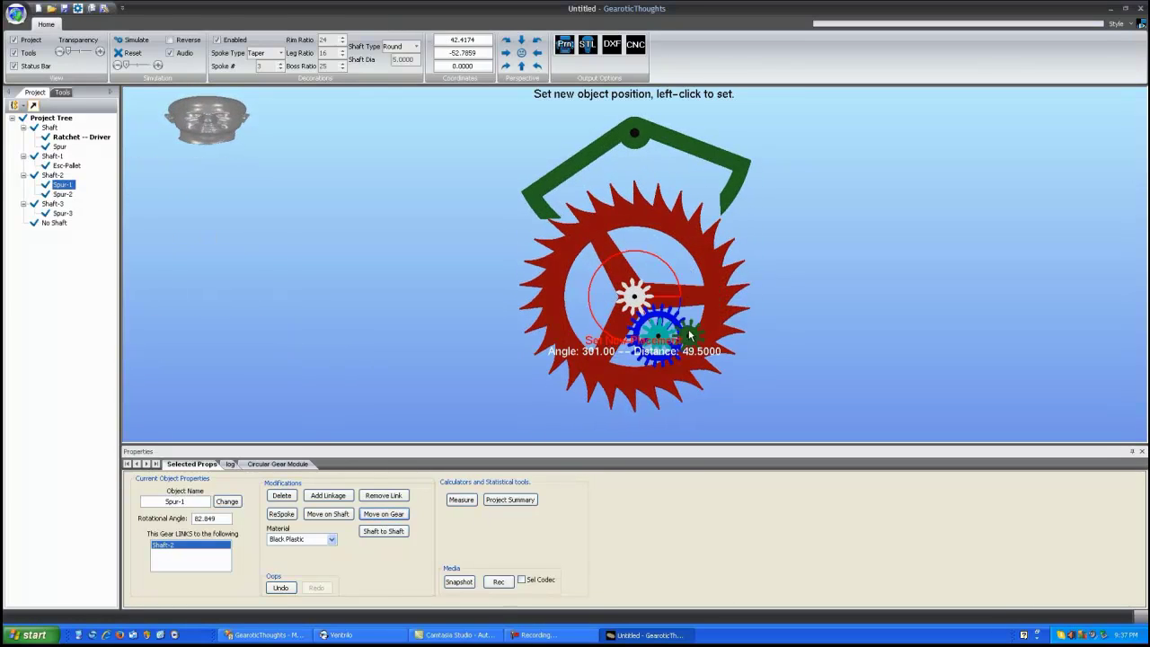
click(638, 371)
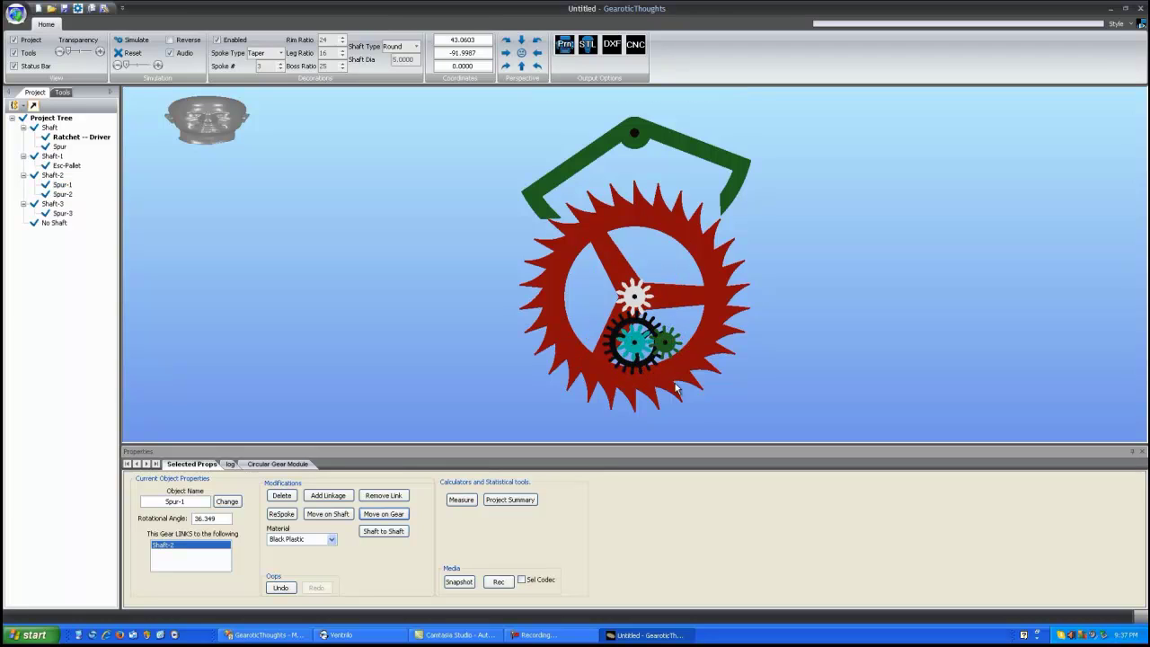
Match Spur-3's shaft to the ratchet's Shaft with Shaft to Shaft, and check Shaft-3's rotation time.
click(672, 345)
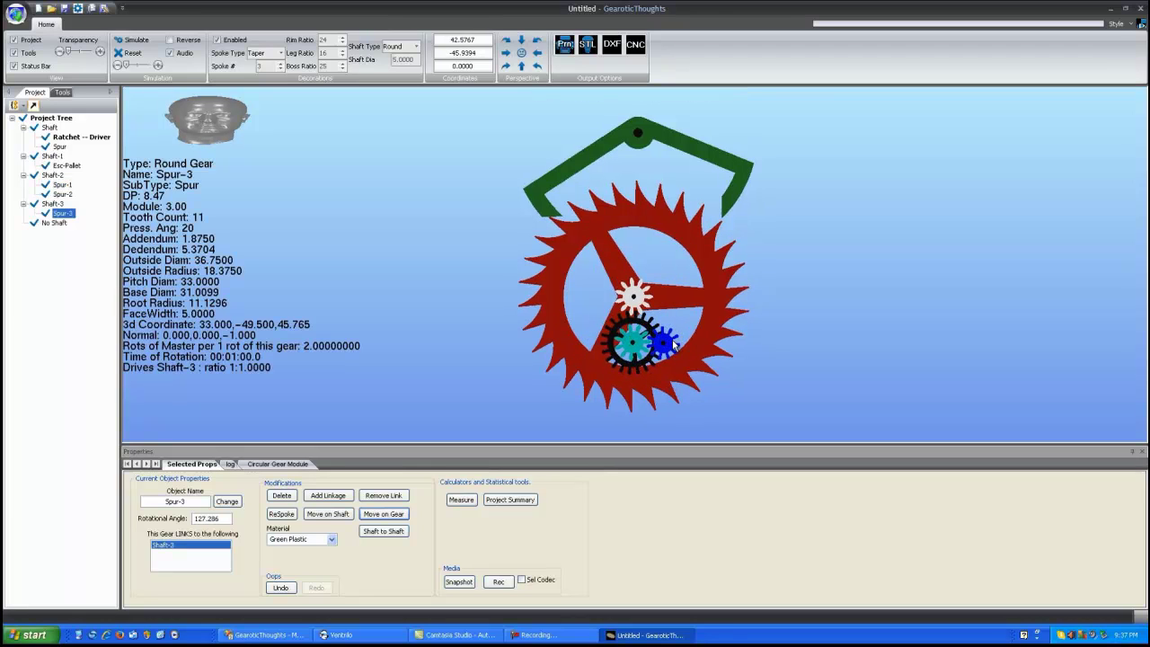
click(386, 534)
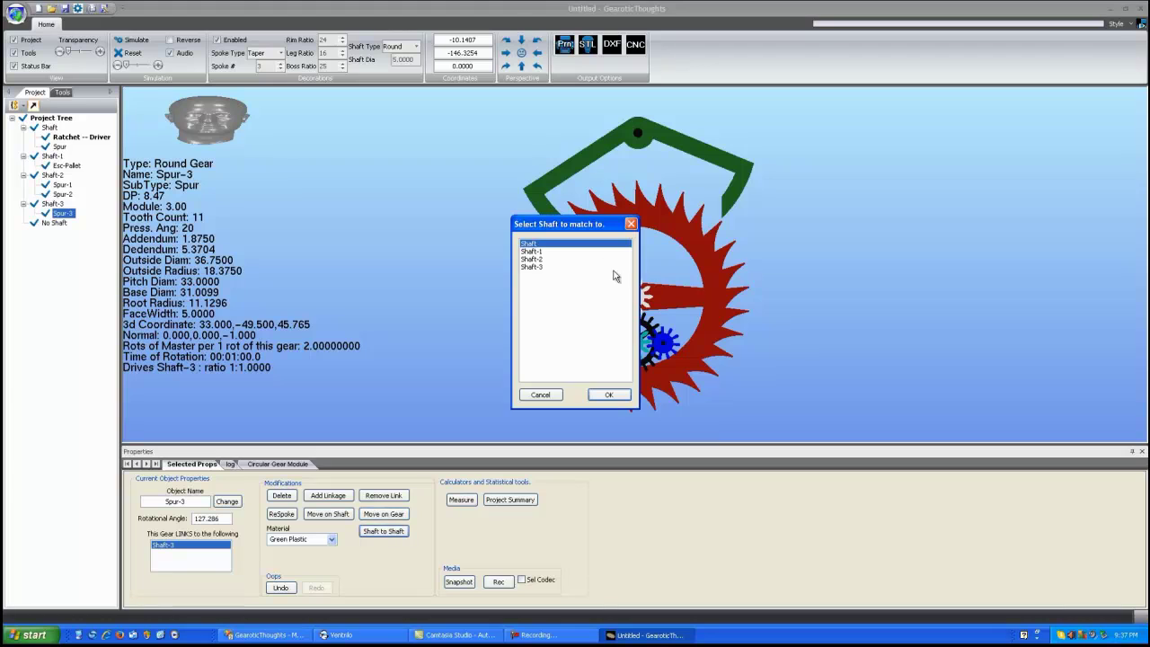
click(610, 396)
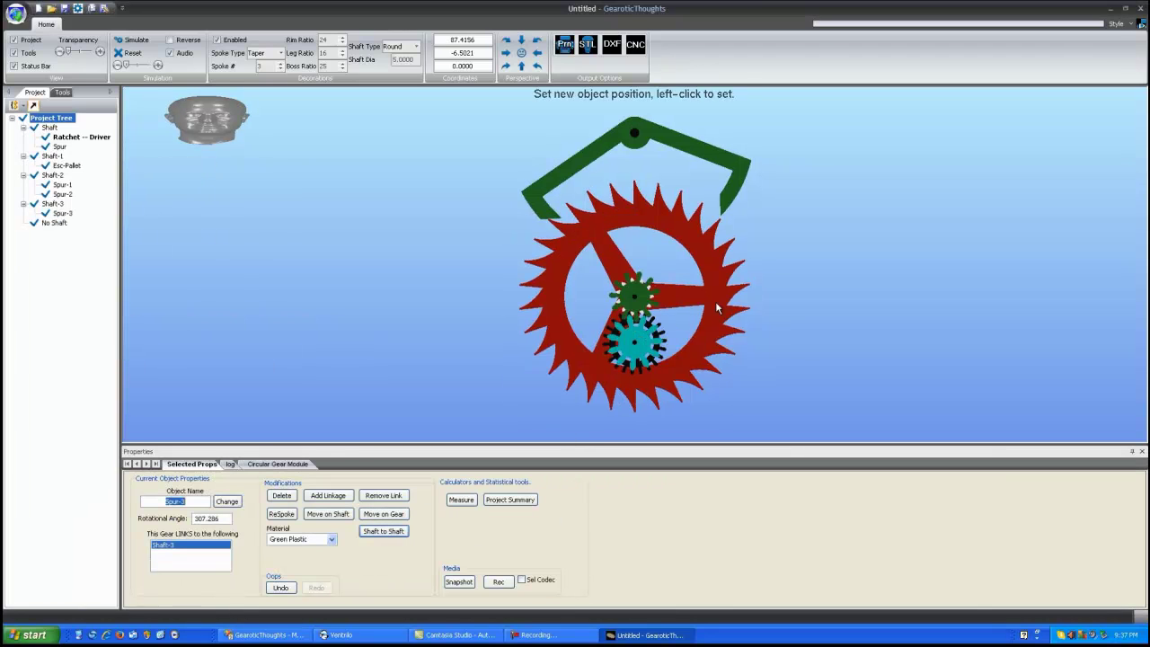
click(662, 325)
drag(637, 357, 306, 284)
click(53, 204)
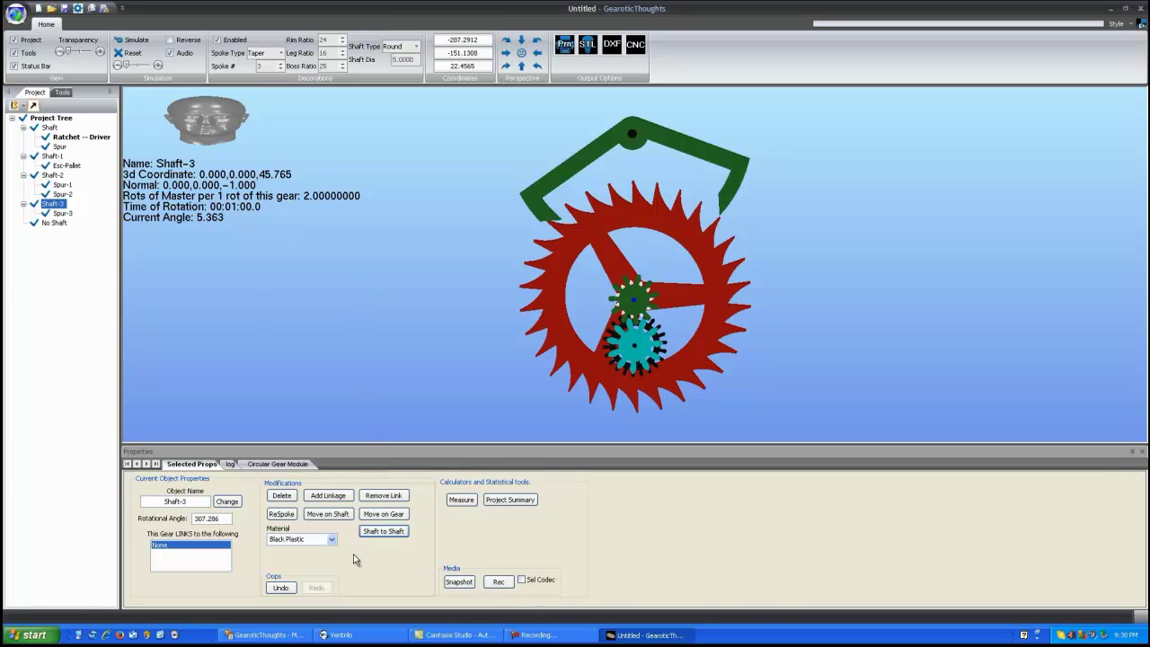
Search the Gear Train Calculator for two-pair trains using the Minute to 60 Minutes preset and a .00001 maximum error.
click(278, 465)
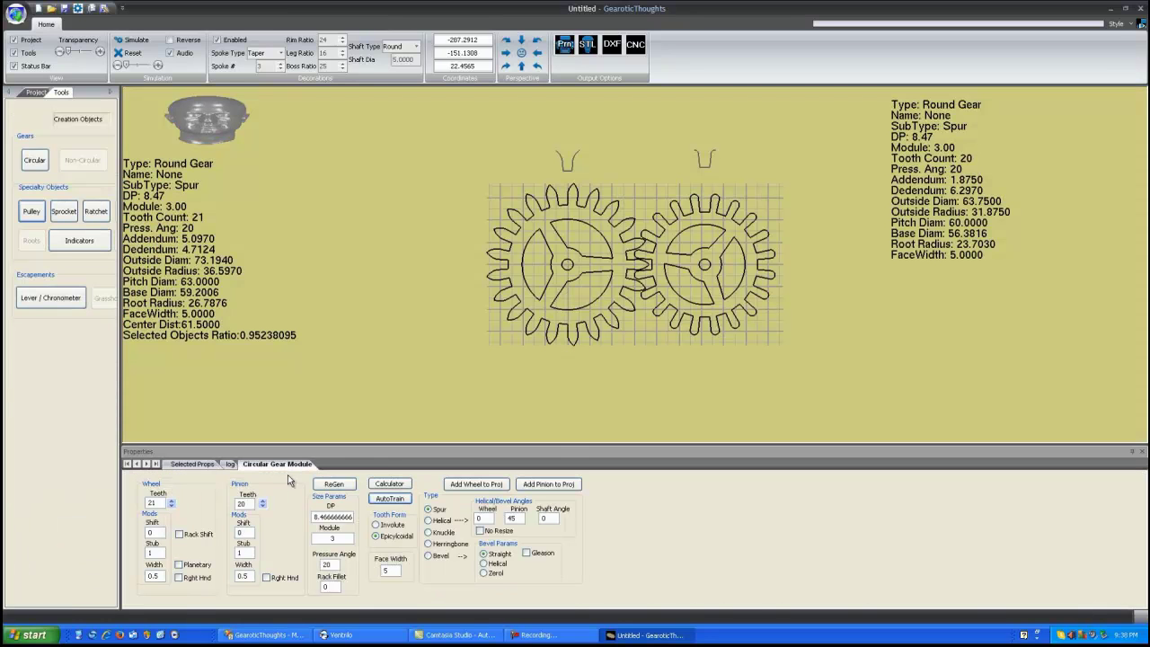
click(393, 499)
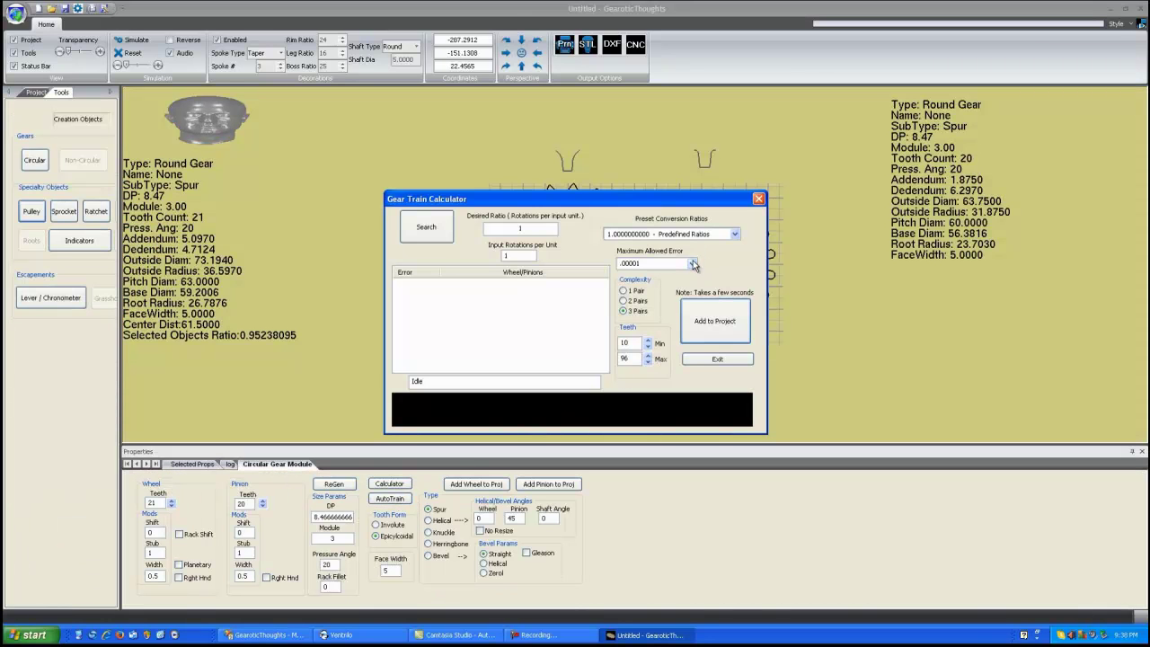
click(693, 264)
click(692, 263)
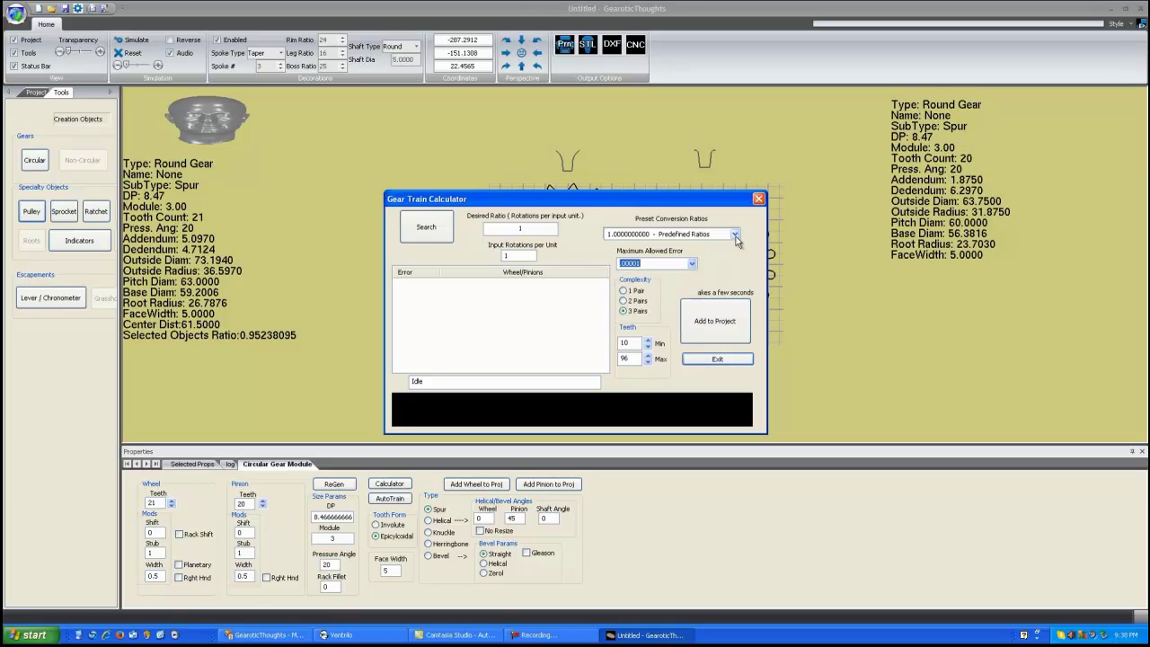
click(734, 234)
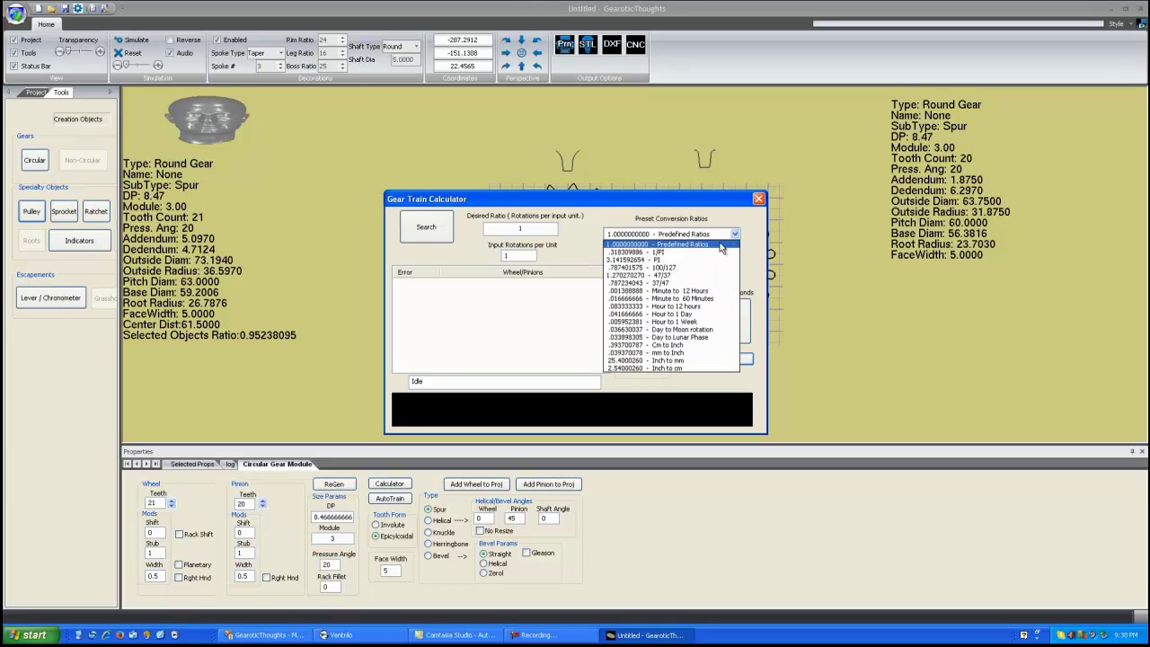
click(674, 299)
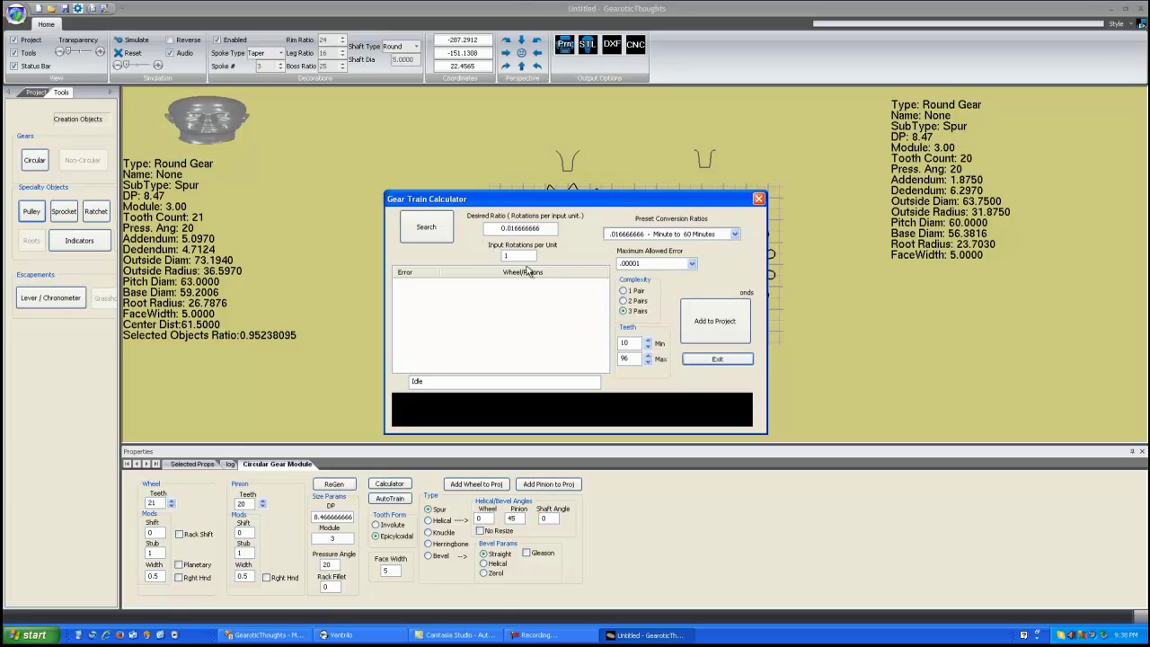
click(432, 229)
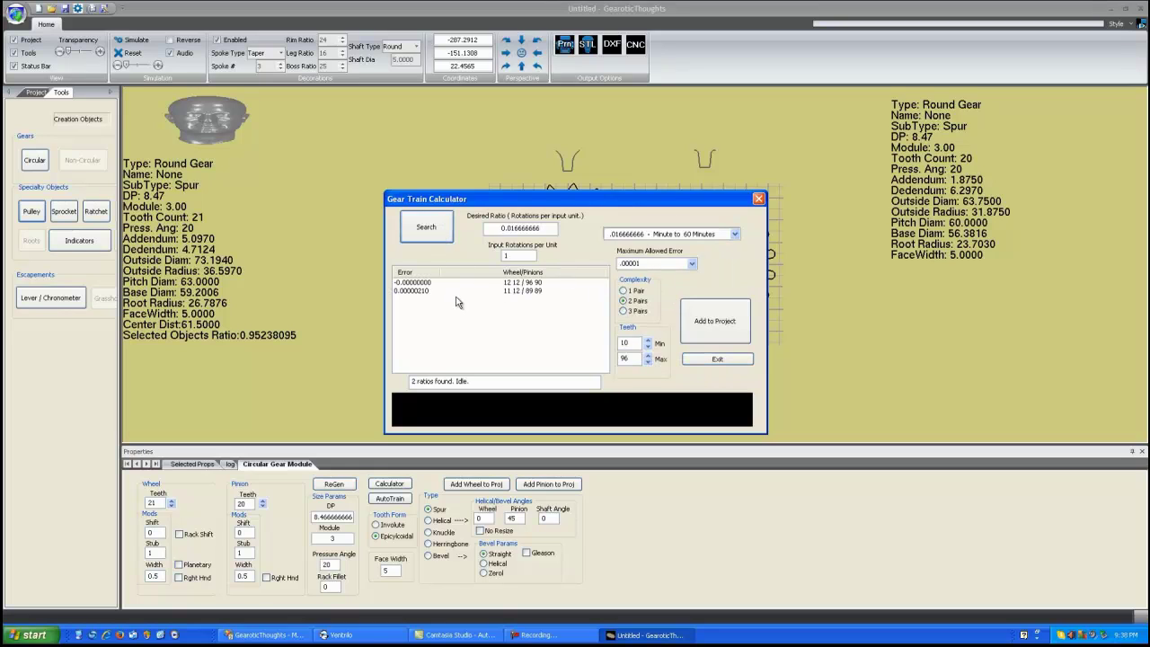
Add the 12 12 / 96 90 gear train to the project and place it on Shaft-3, above the existing gears.
click(429, 284)
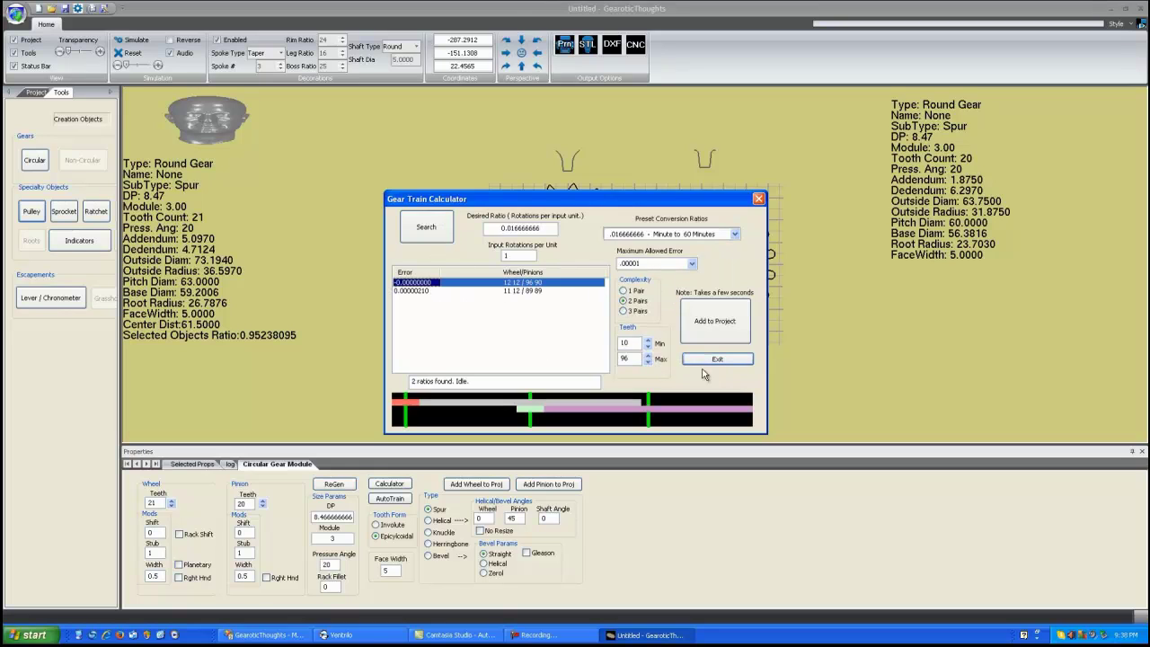
click(727, 321)
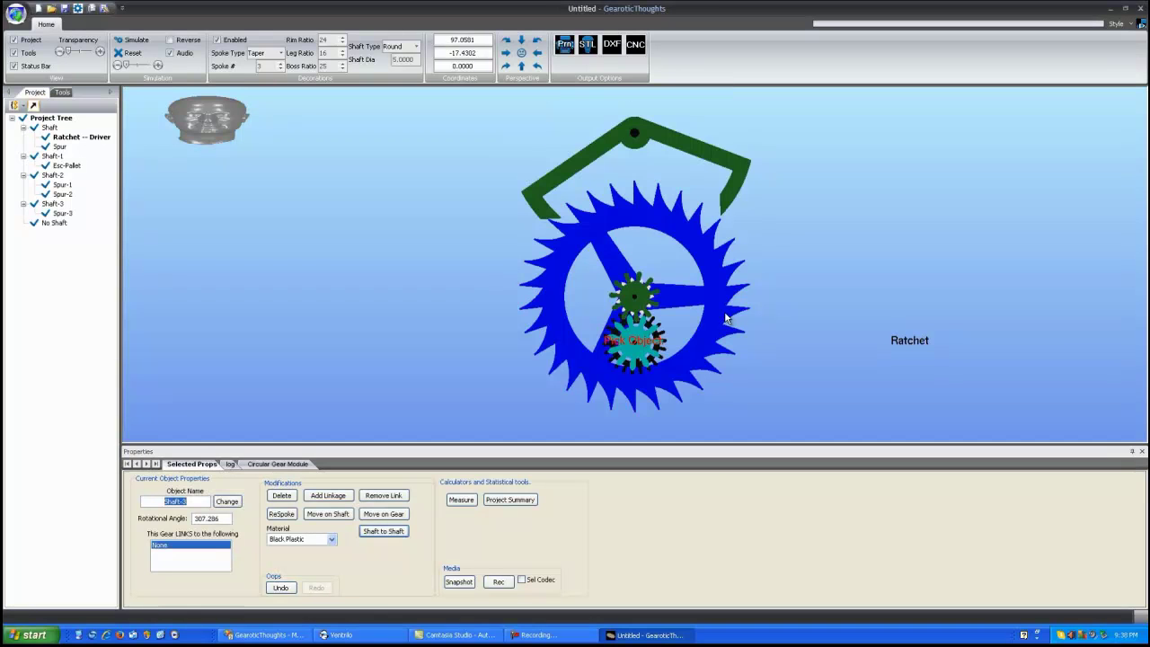
click(51, 204)
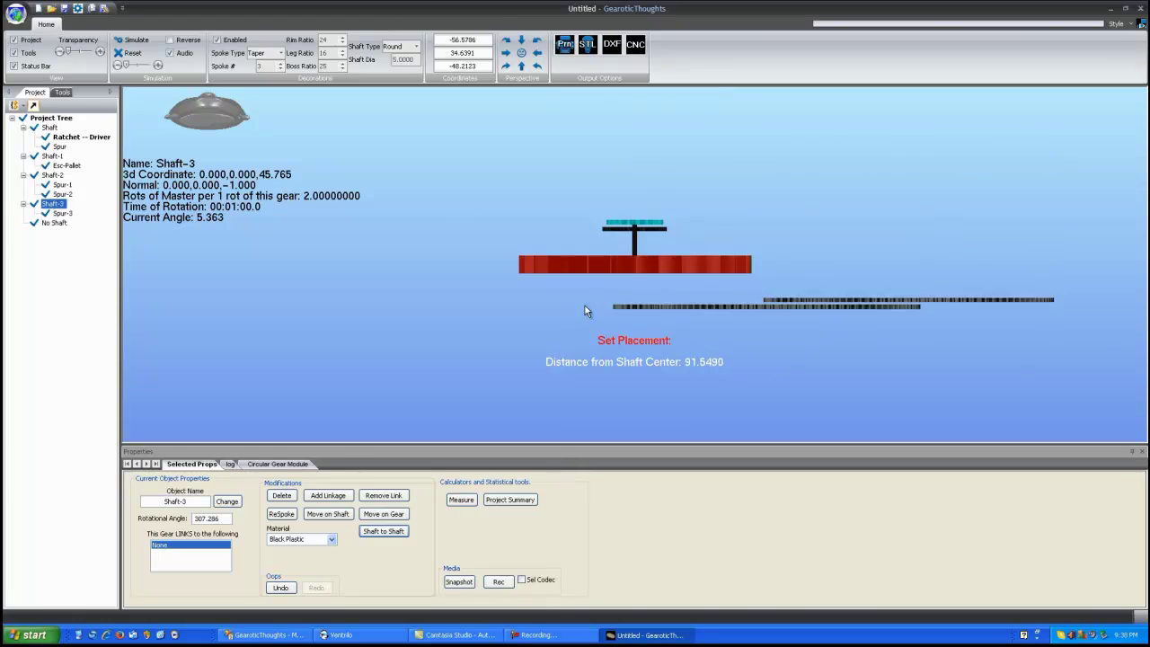
click(636, 204)
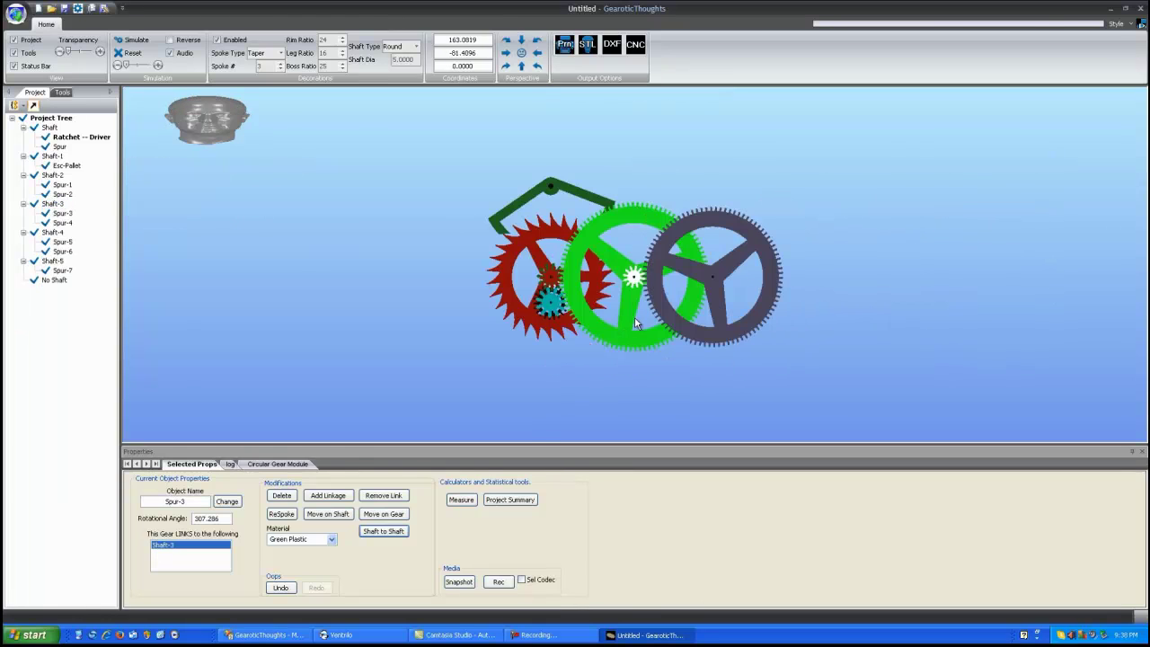
Move Spur-5 around its mating gear to an angle of 270 degrees, directly below the ratchet's center.
click(626, 236)
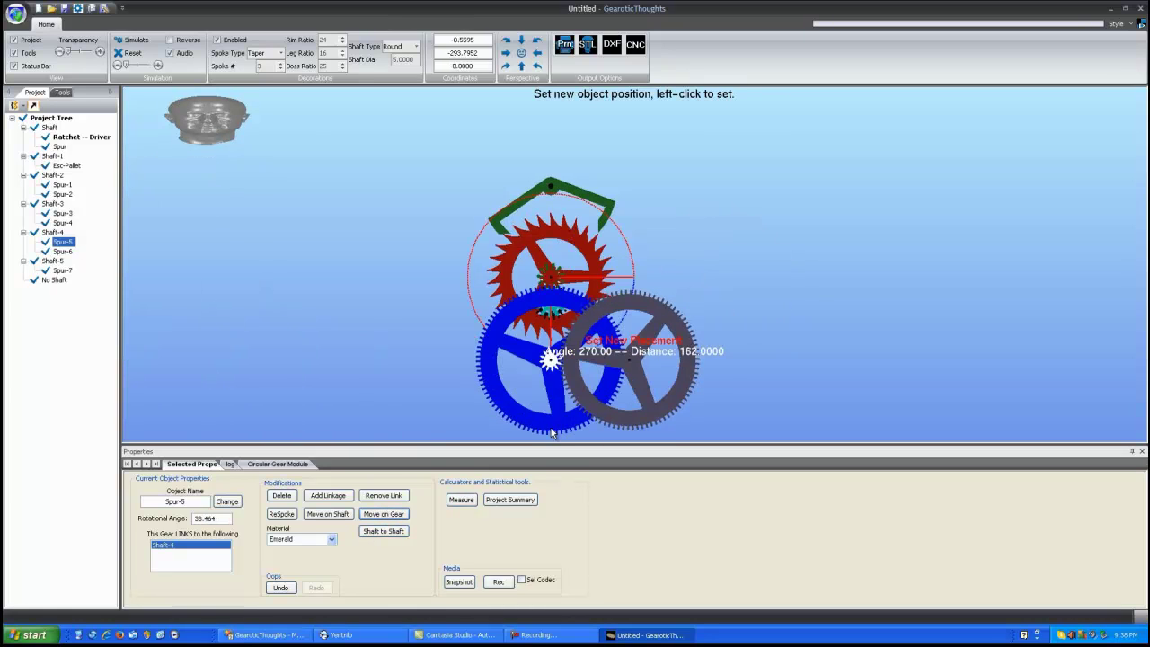
click(549, 430)
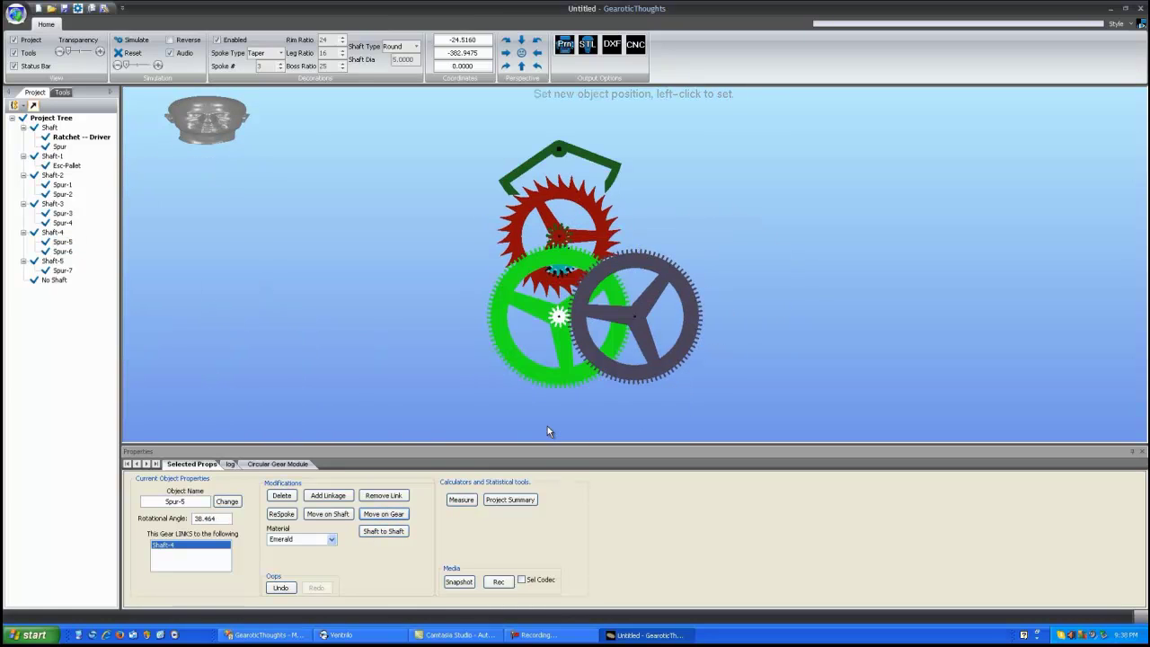
click(564, 375)
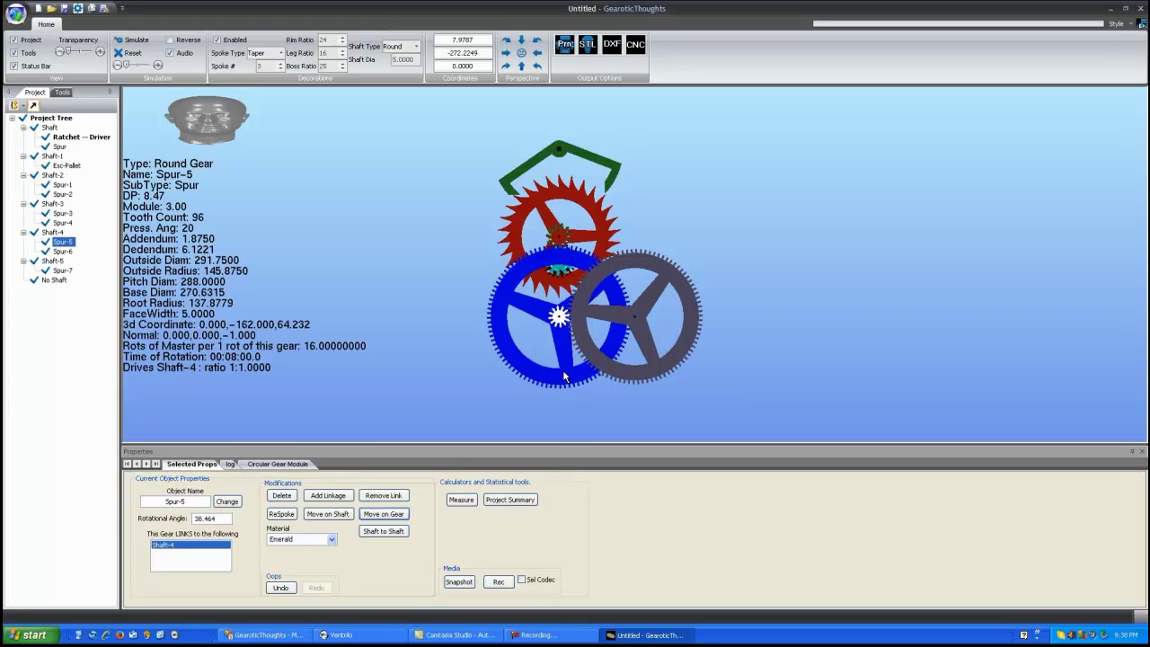
click(392, 516)
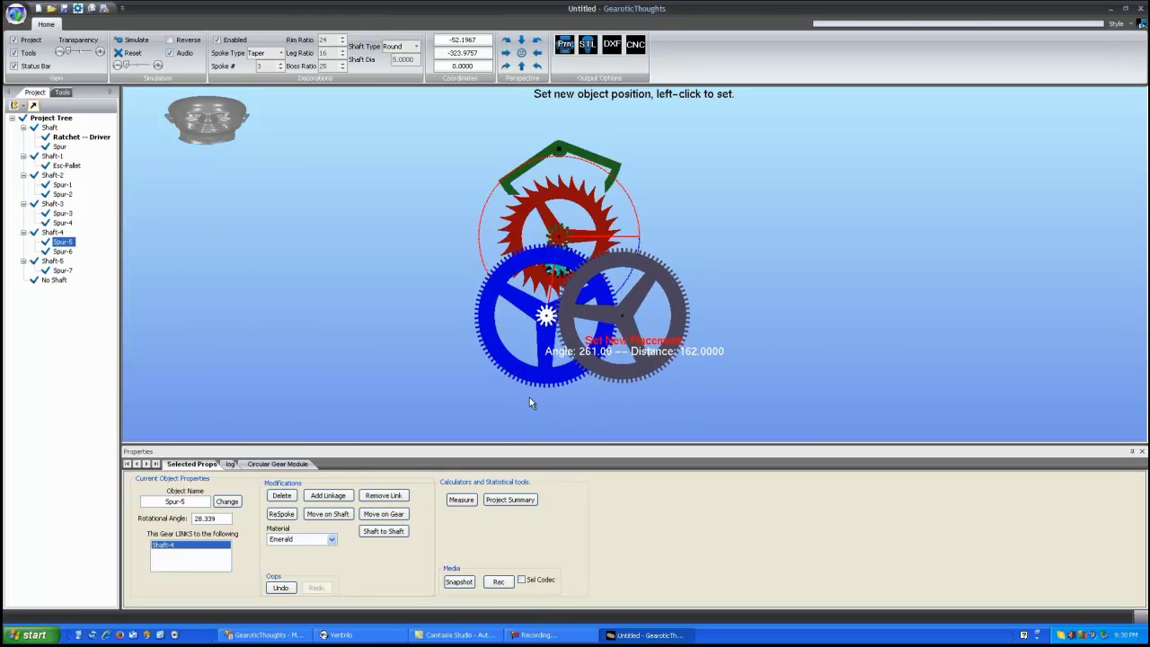
click(556, 398)
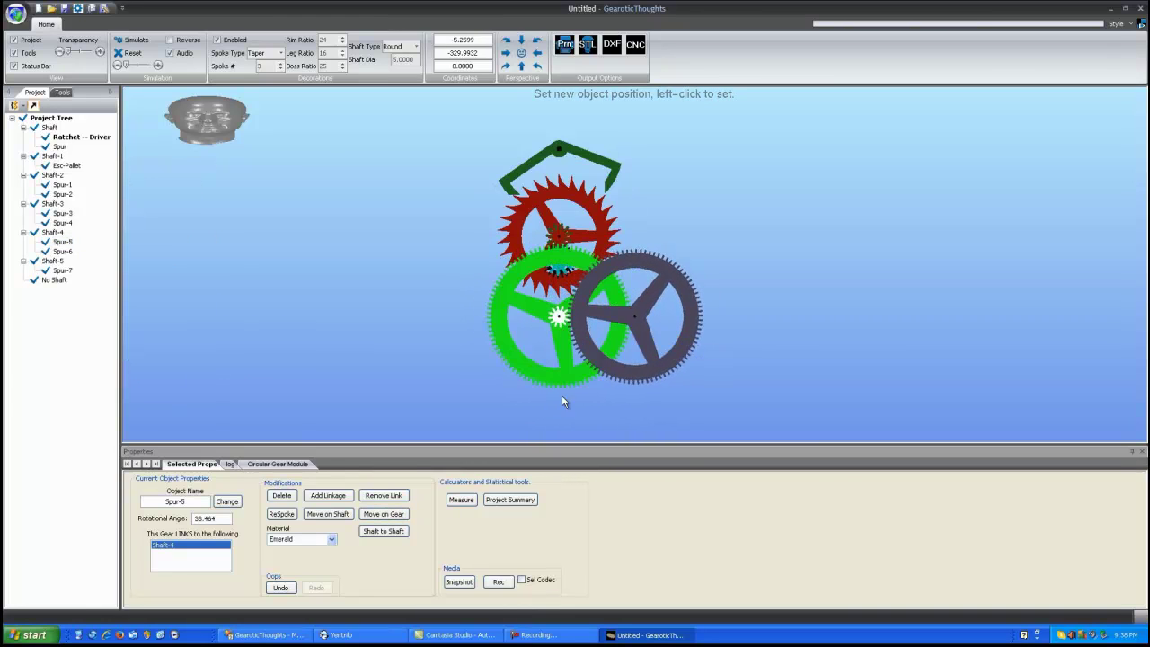
Match Spur-7's shaft to the ratchet's Shaft with Shaft to Shaft.
click(668, 282)
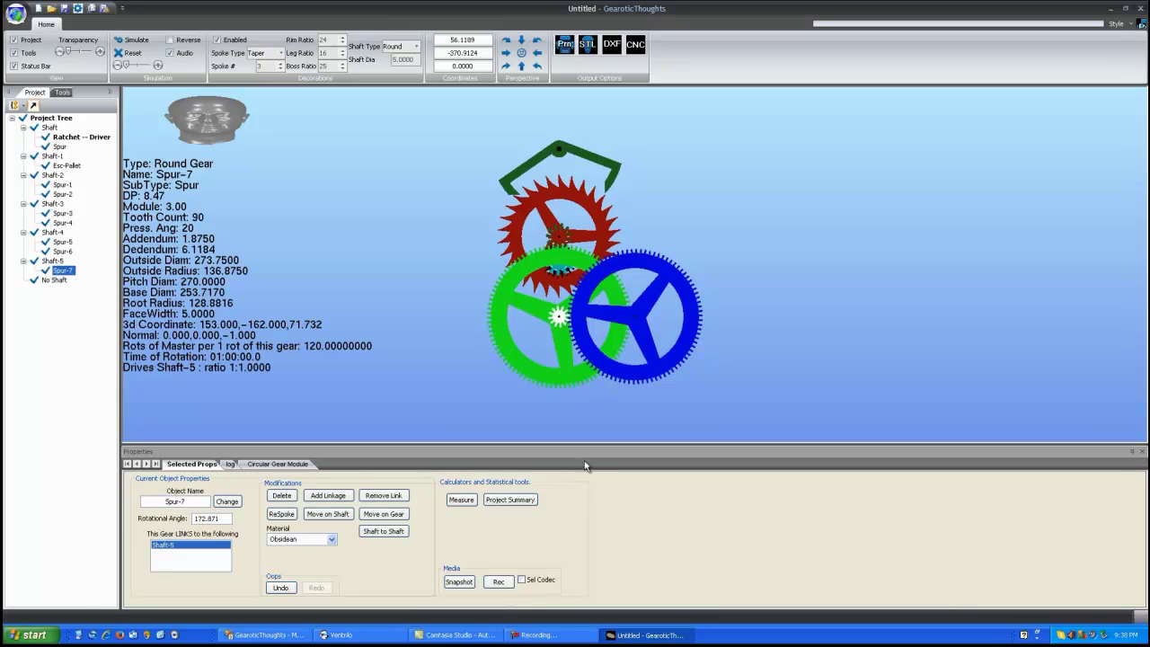
click(384, 532)
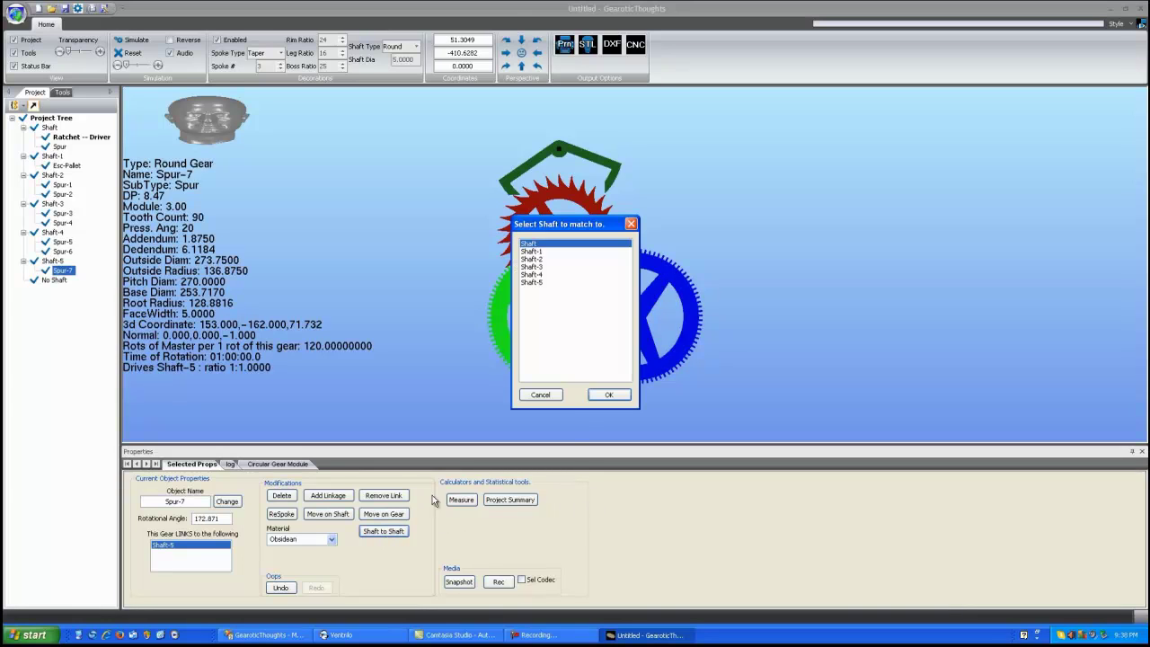
click(608, 396)
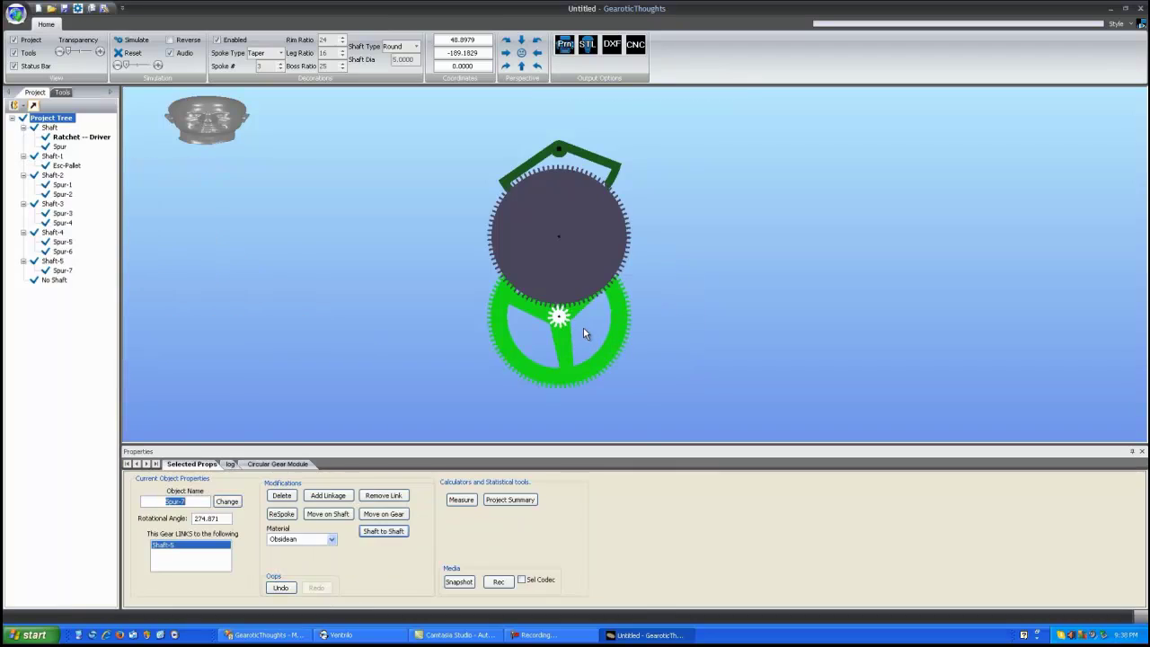
Regenerate the spokes of Spur-7, the solid 90-tooth gear in front of the ratchet, with ReSpoke.
click(606, 229)
drag(658, 241, 518, 260)
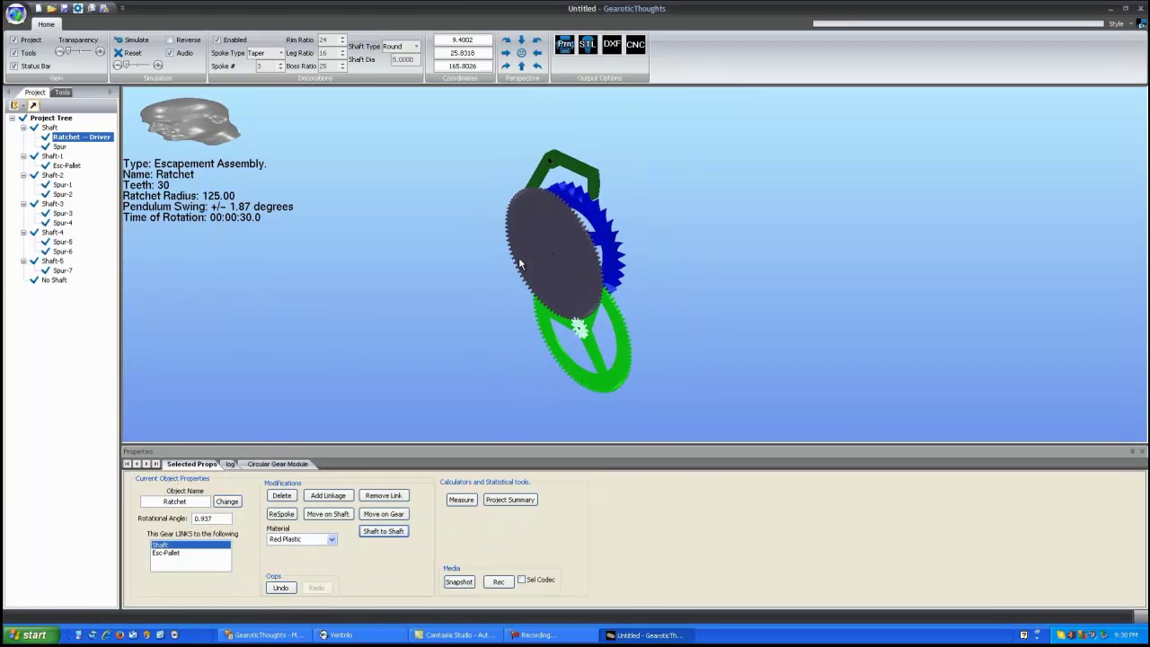
click(520, 247)
click(280, 518)
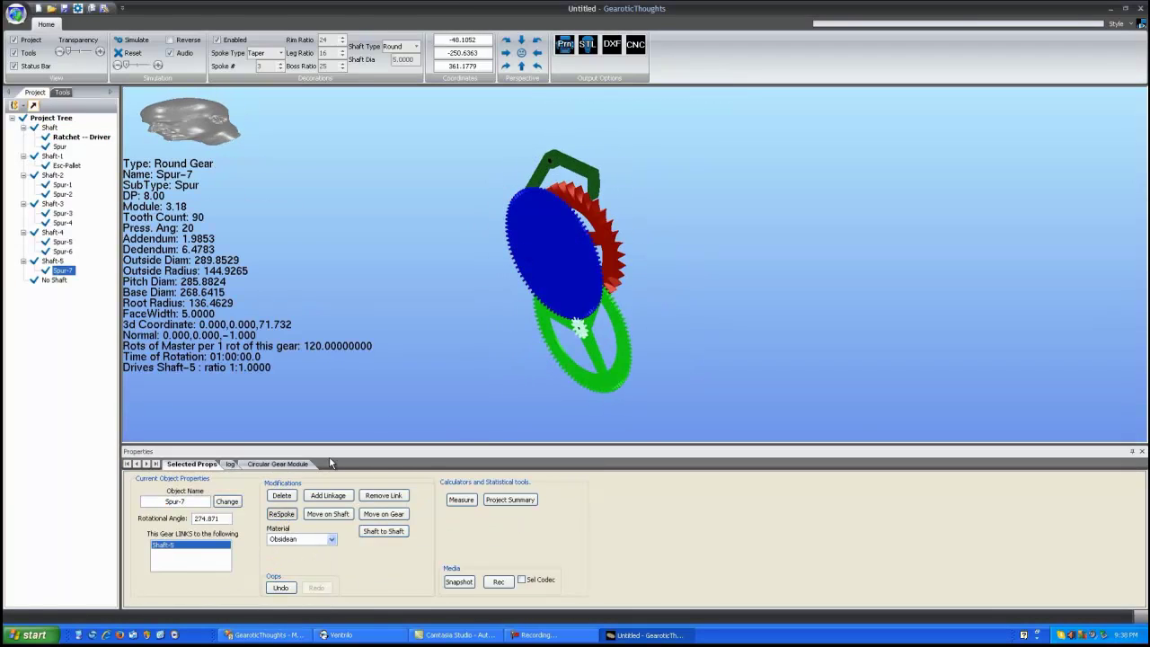
Examine the stacked gear assembly from several angles and check Spur-7's rotation time.
drag(556, 404, 694, 409)
click(609, 242)
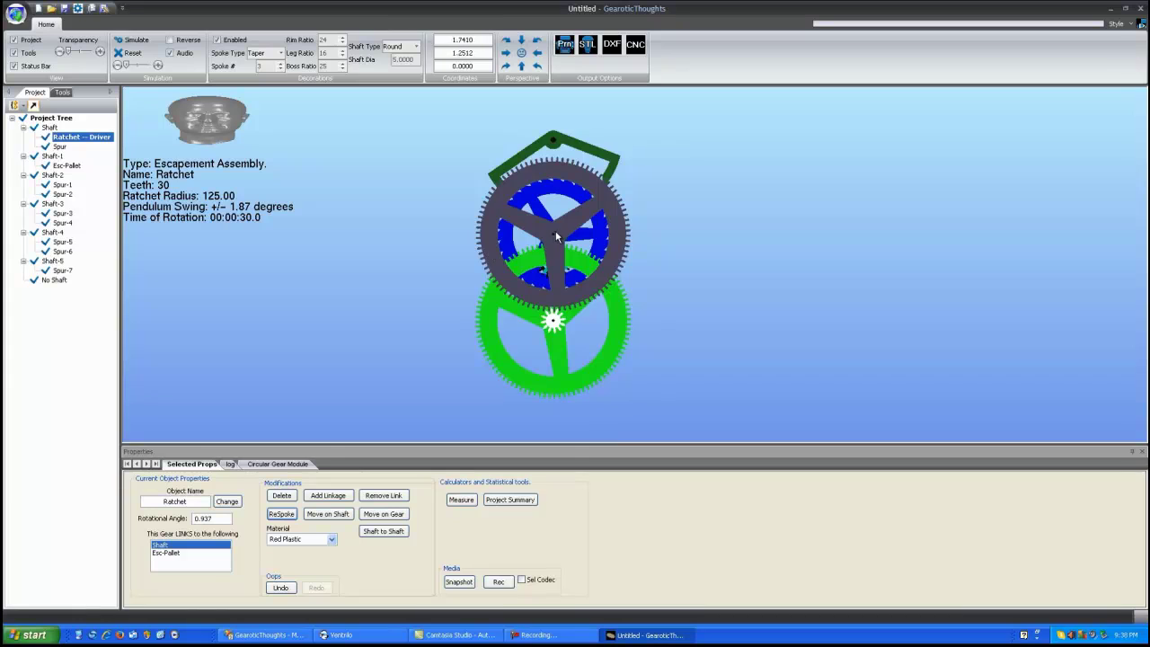
drag(730, 260, 561, 228)
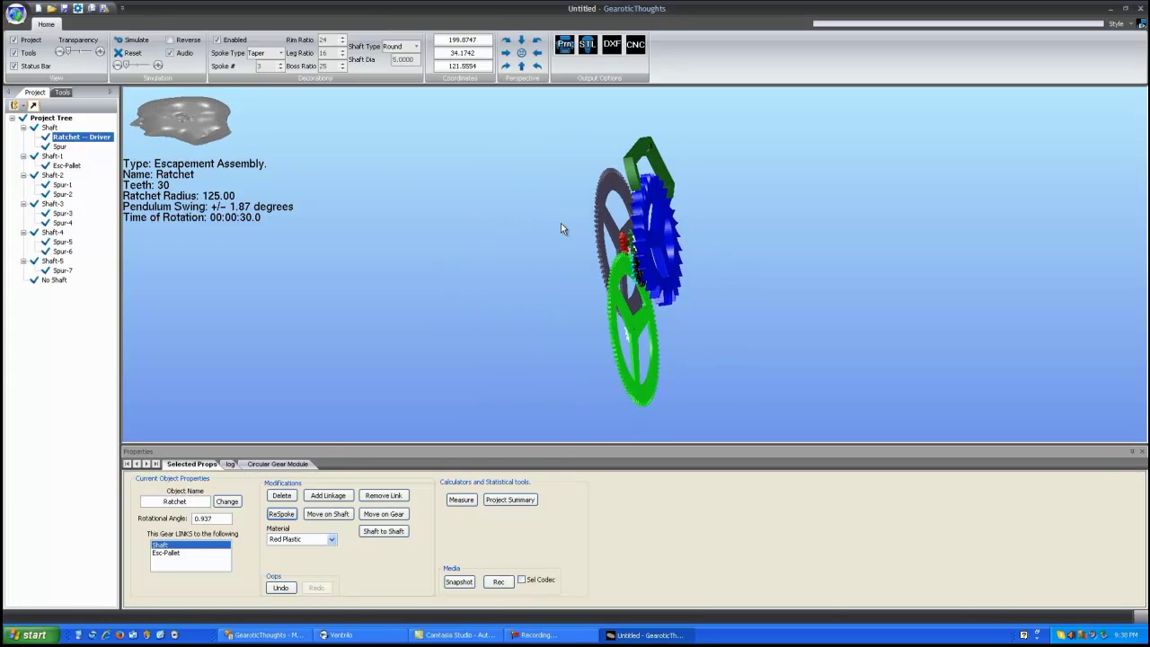
click(599, 212)
drag(443, 269, 668, 254)
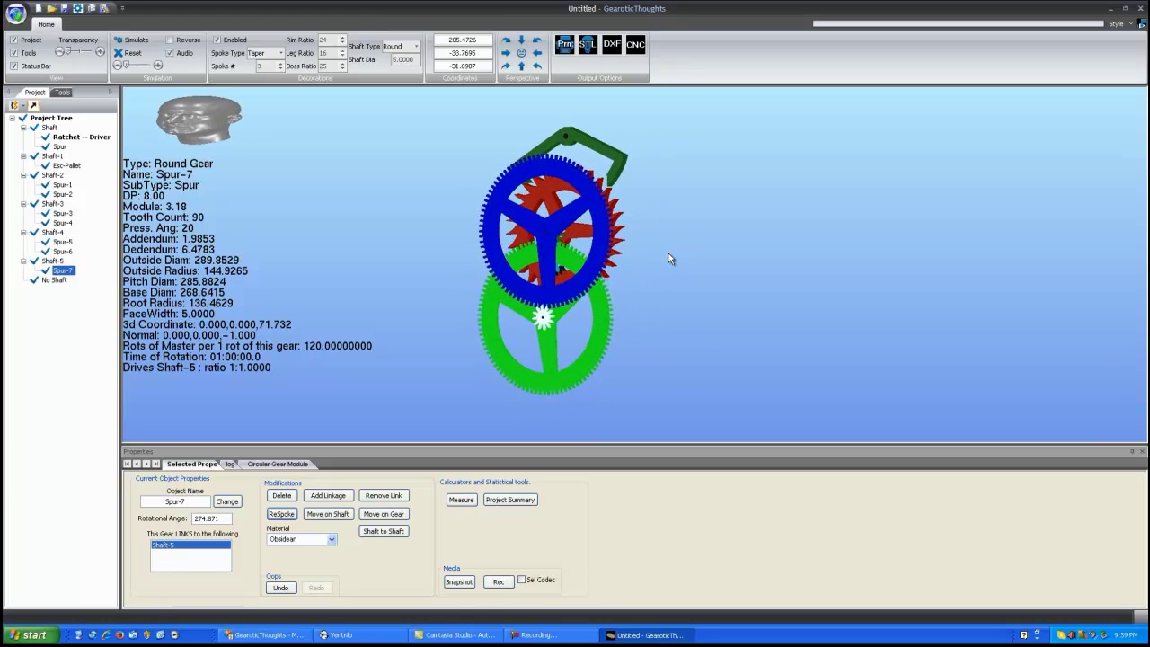
mouse_move(482, 290)
mouse_down()
mouse_move(525, 302)
mouse_move(499, 306)
mouse_up()
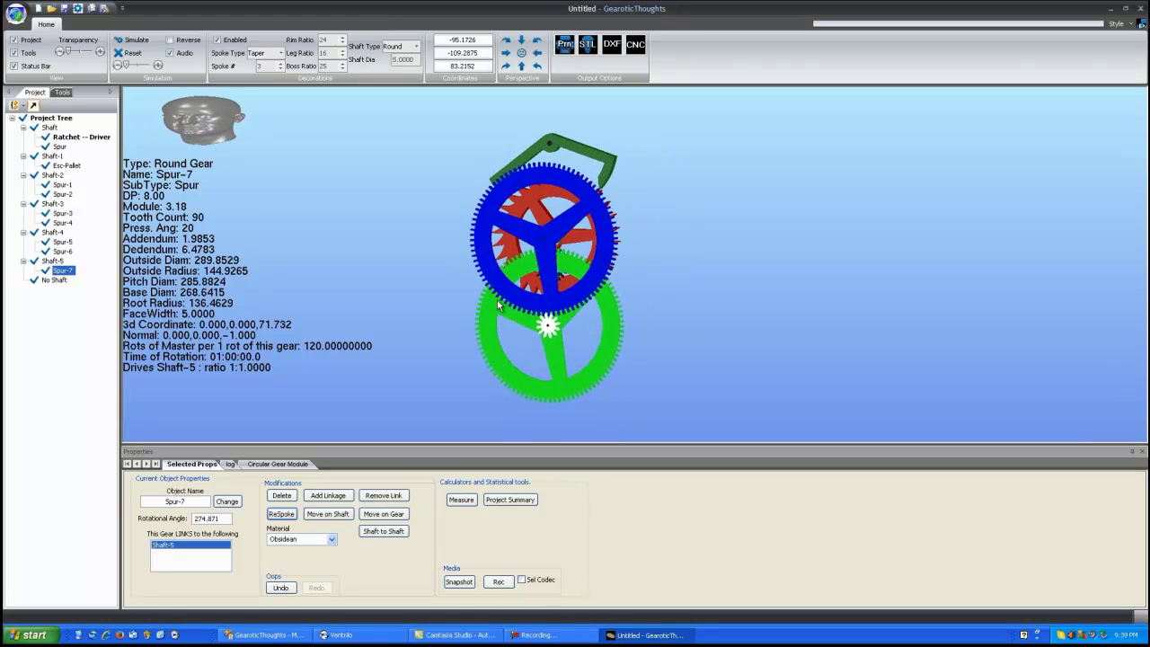
mouse_move(679, 184)
mouse_down()
mouse_move(713, 185)
mouse_move(688, 179)
mouse_move(672, 197)
mouse_up()
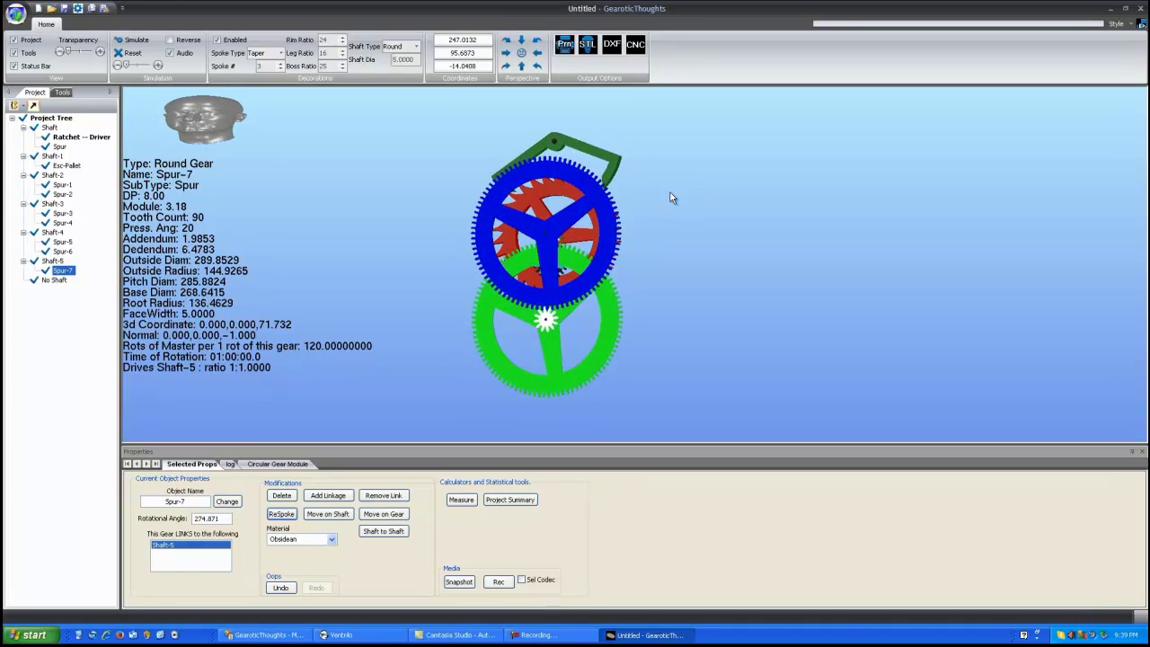
Search the Gear Train Calculator for two-pair trains using the Hour to 12 hours preset and a .00001 maximum error.
click(62, 92)
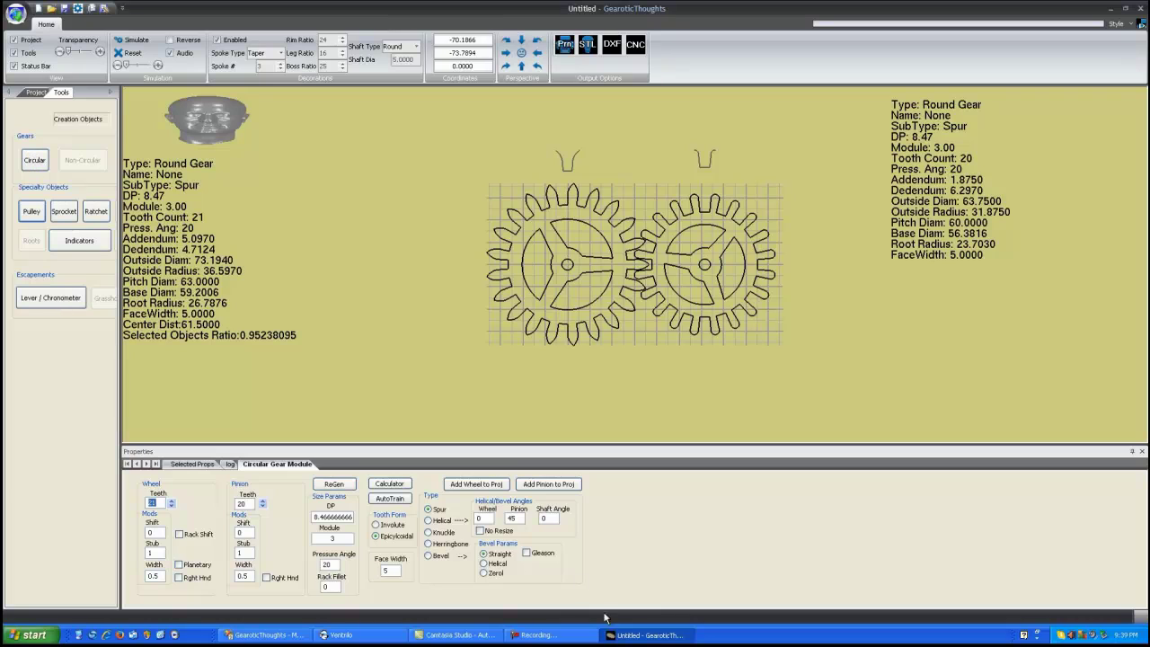
click(389, 498)
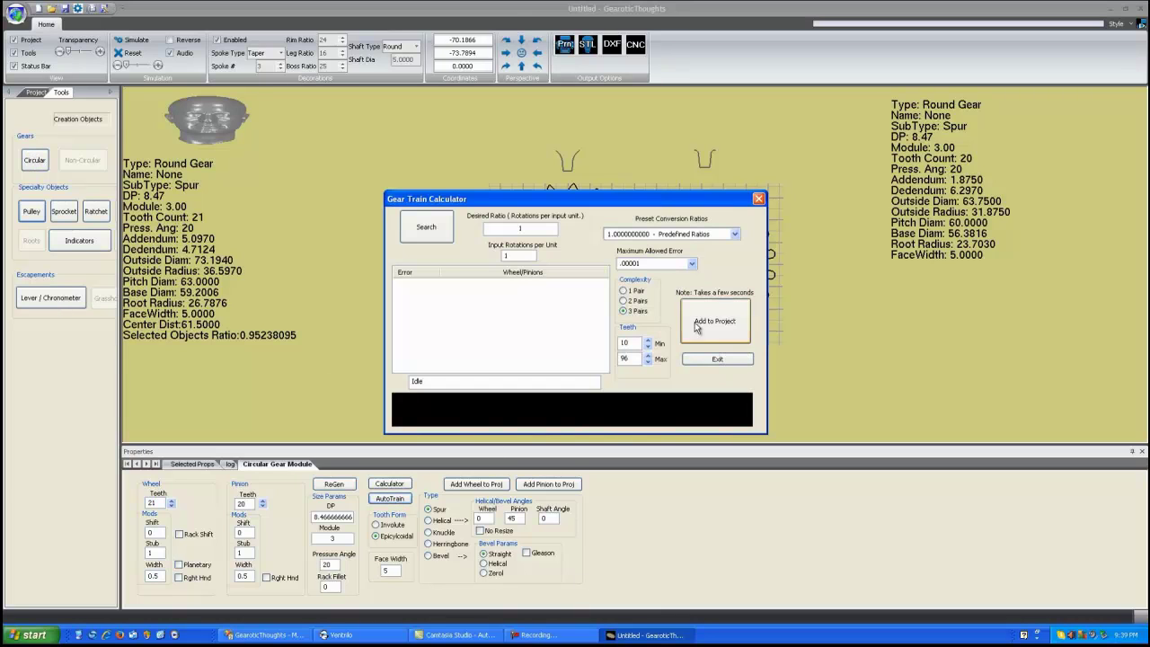
click(735, 235)
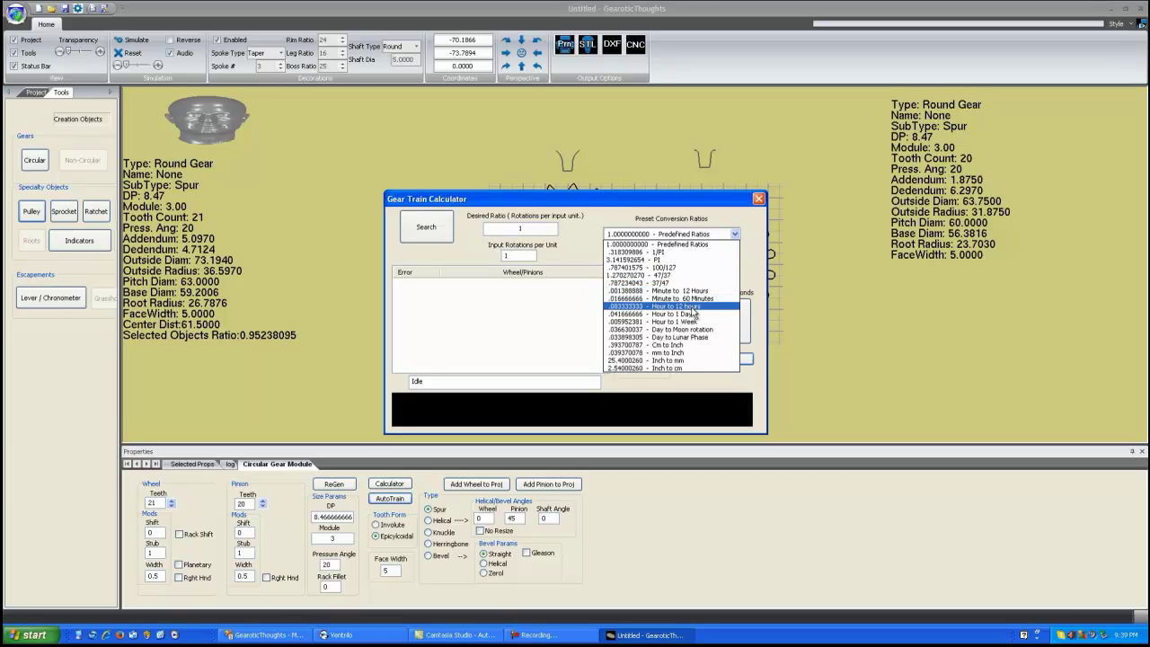
click(693, 306)
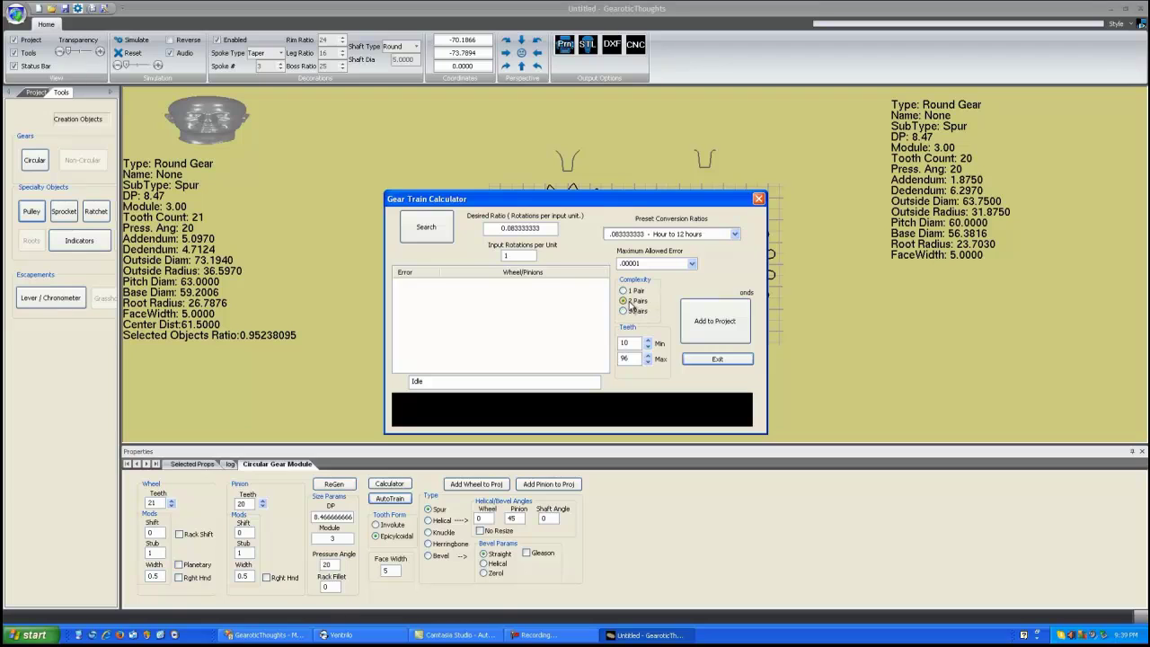
click(437, 235)
Add the 11 11 / 44 33 gear train to the project and place it on Shaft-5.
click(433, 284)
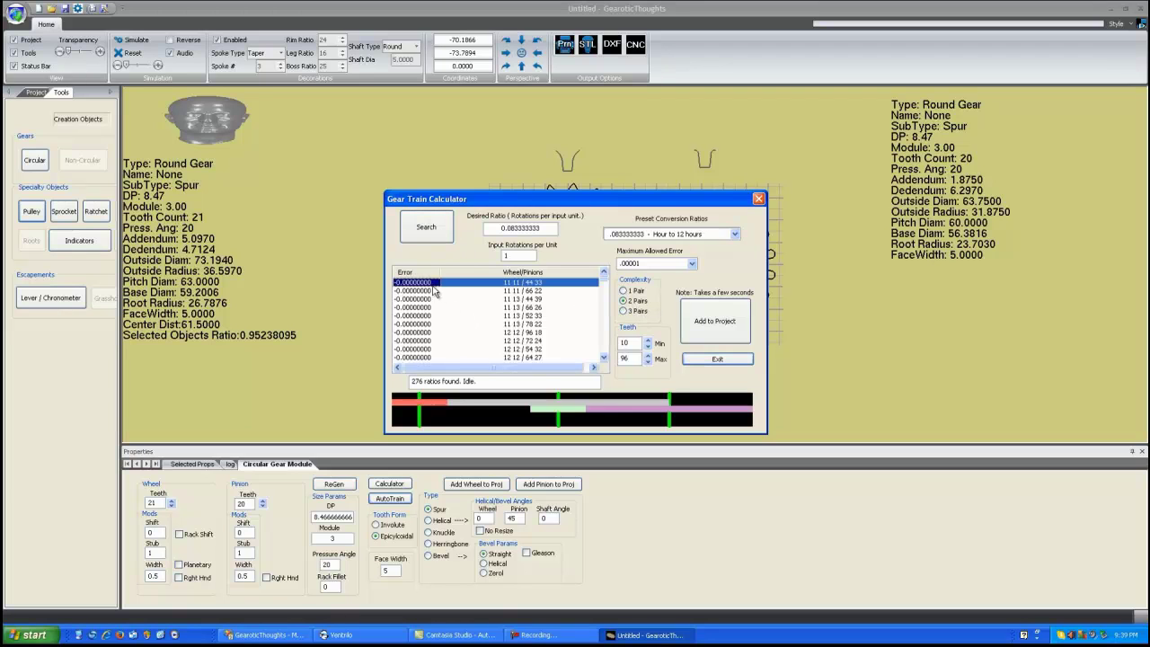
click(716, 322)
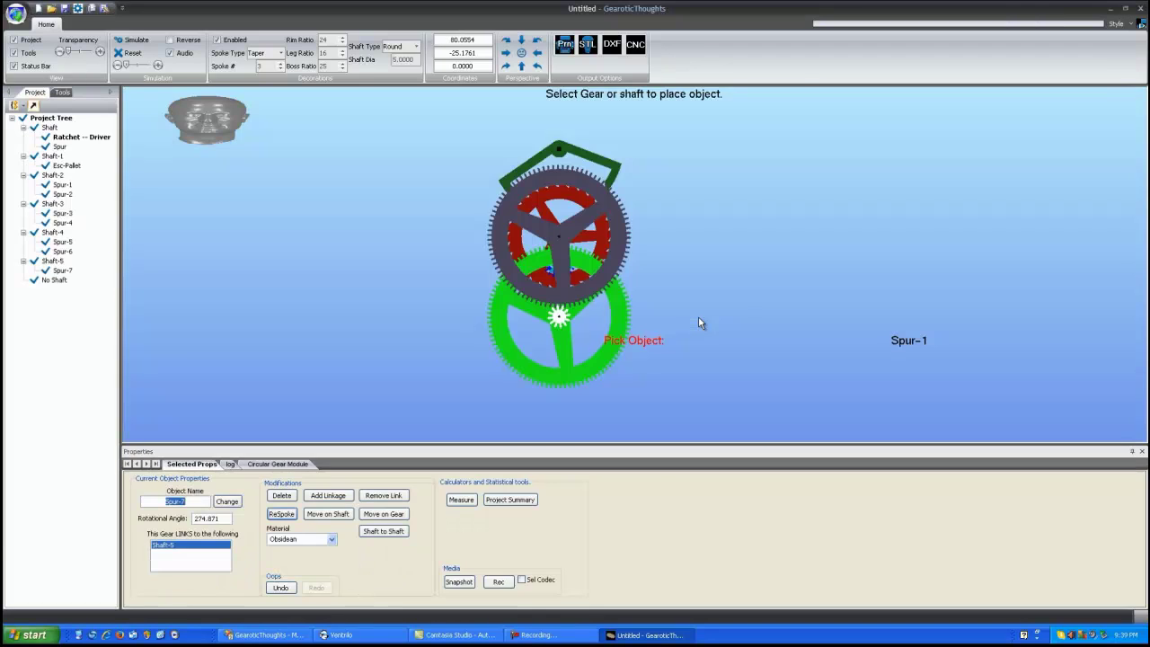
click(50, 261)
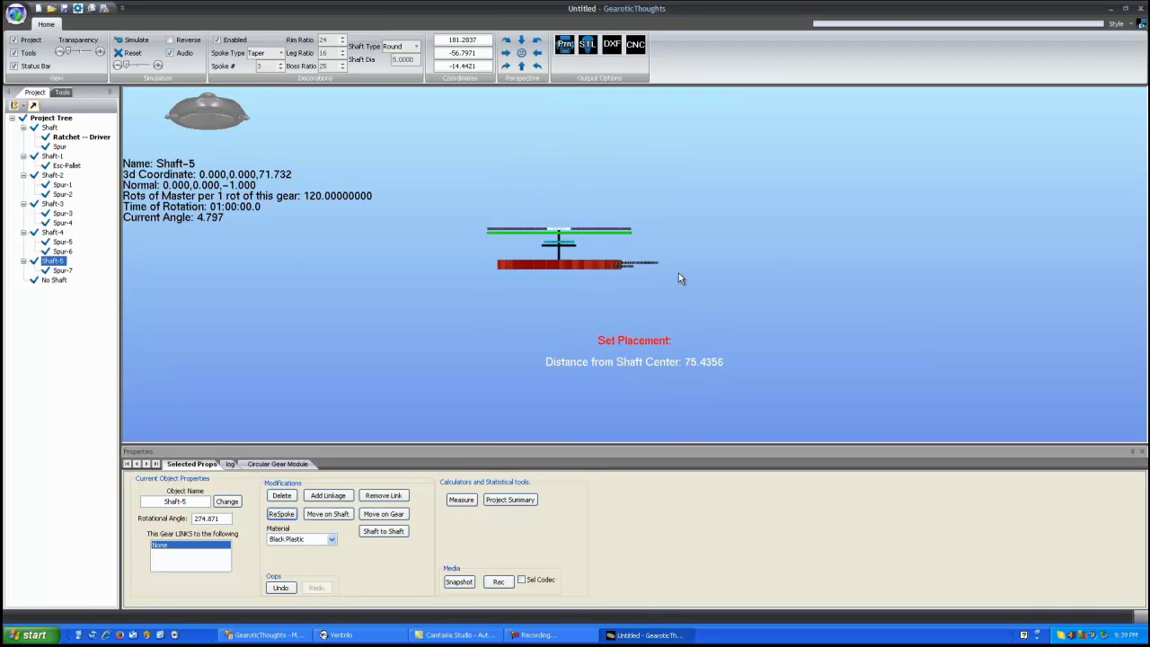
click(611, 229)
Match Spur-11's shaft to Shaft-3 with Shaft to Shaft.
mouse_move(676, 282)
mouse_down()
mouse_move(667, 302)
mouse_move(654, 284)
mouse_up()
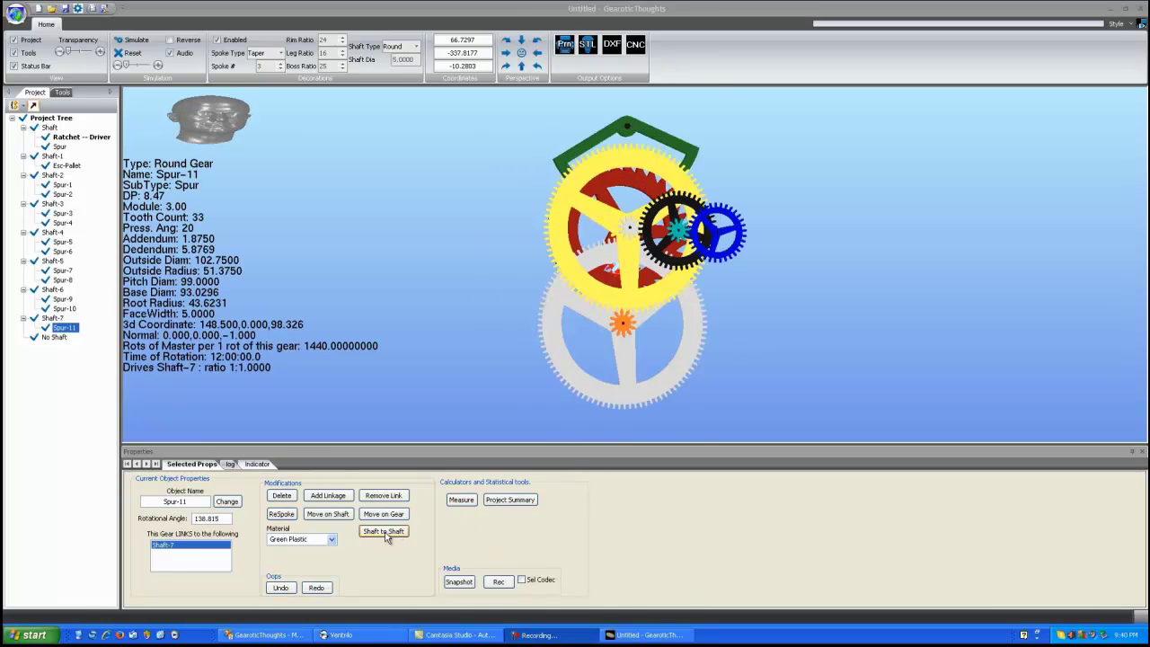
click(384, 531)
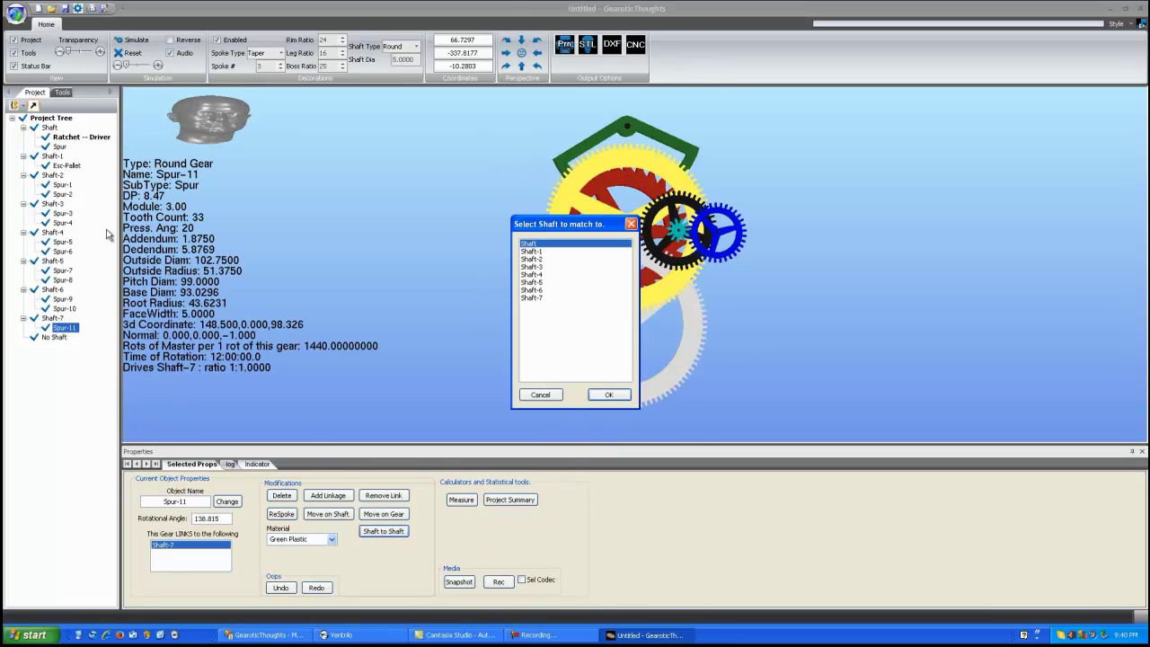
click(532, 267)
click(610, 395)
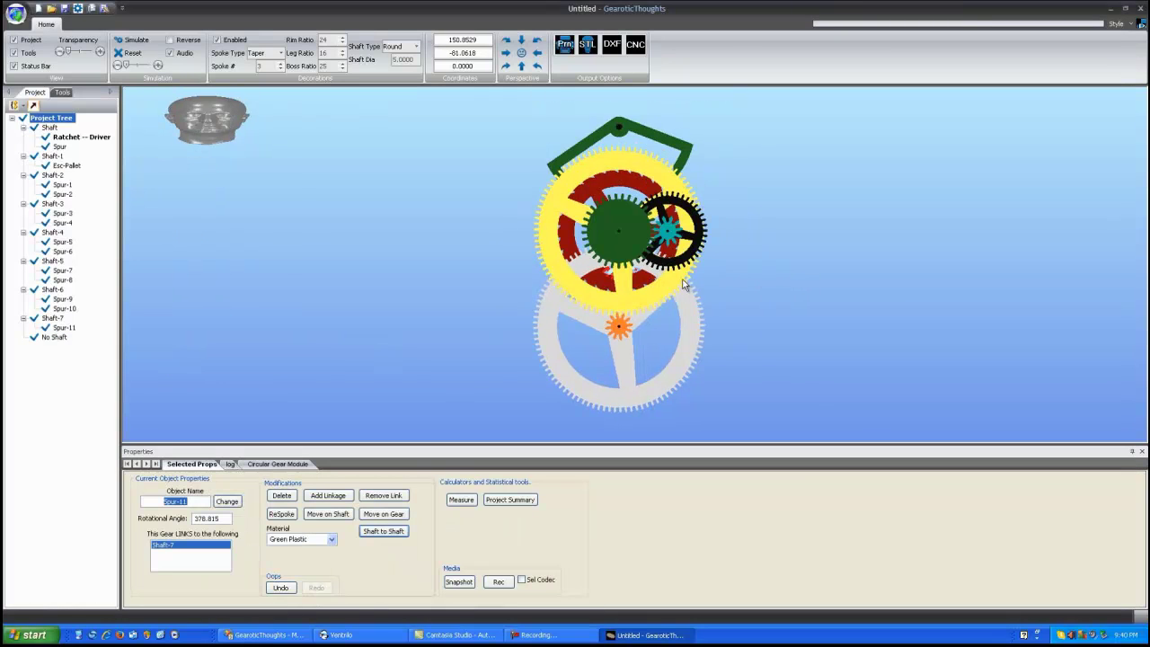
Regenerate the spokes of Spur-11, the solid 33-tooth gear, with ReSpoke.
click(62, 329)
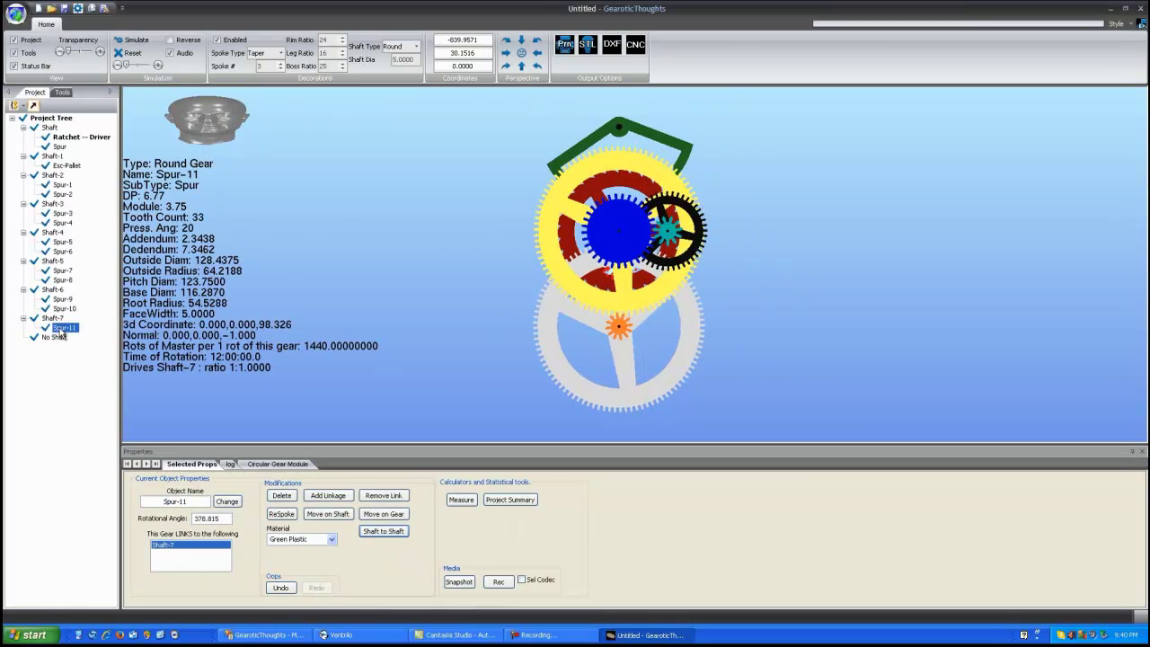
click(277, 516)
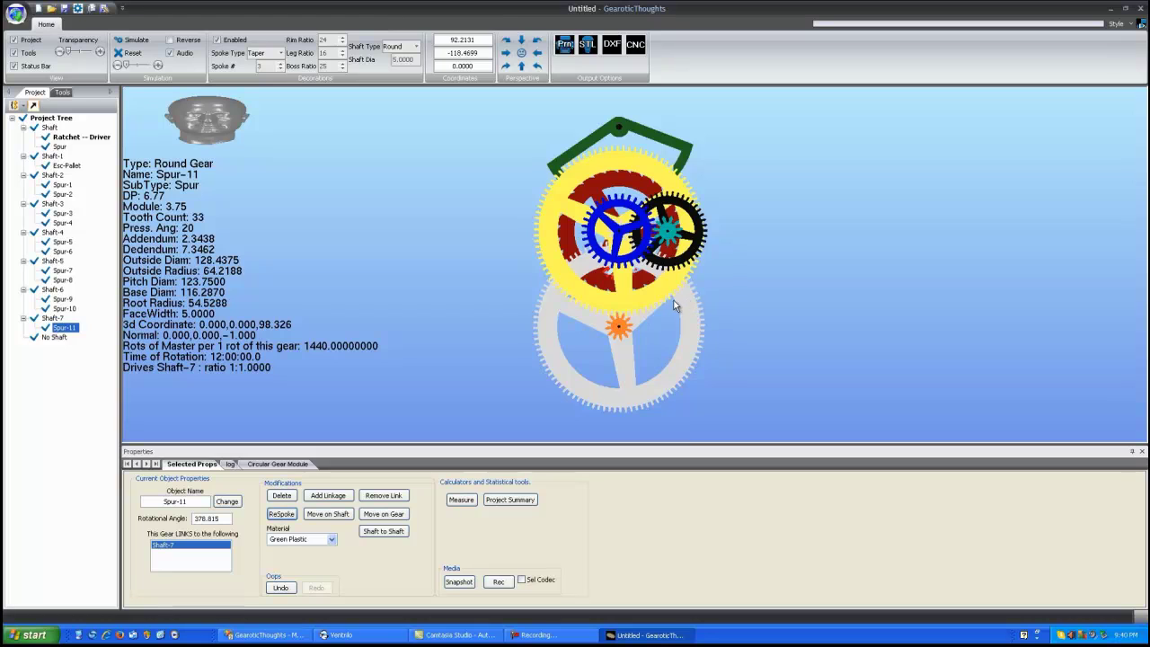
drag(674, 304, 639, 235)
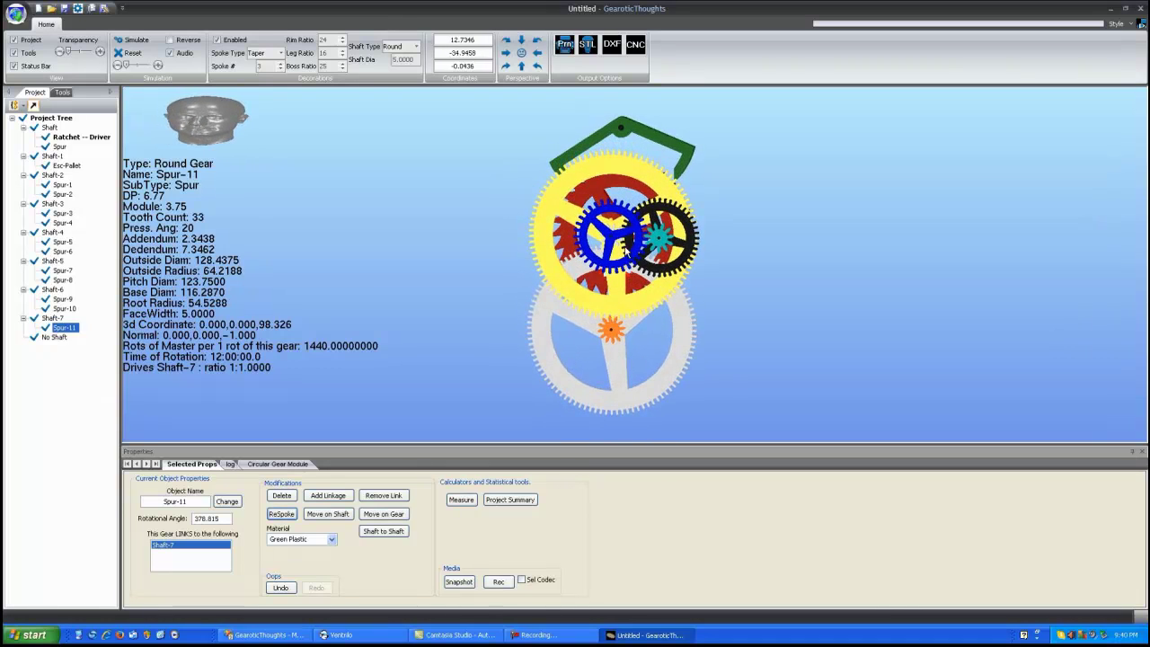
Add the 190 mm Basic8 indicator to the project as the second hand and place it on Shaft-3, above the gears.
click(61, 93)
click(77, 246)
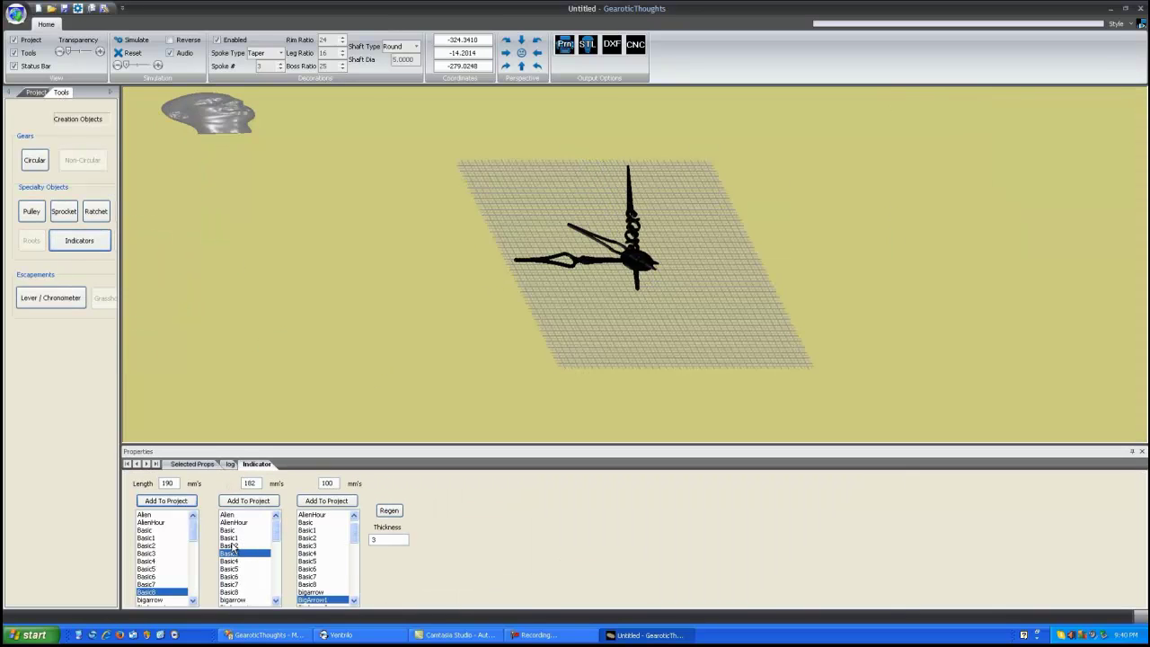
click(169, 504)
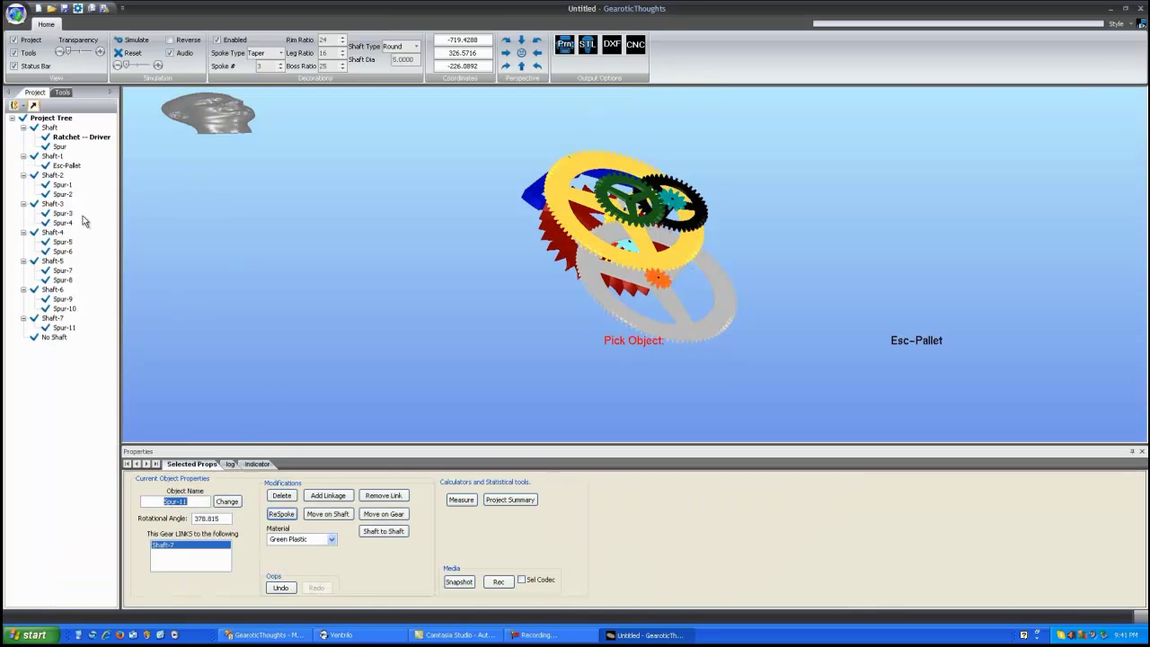
click(54, 205)
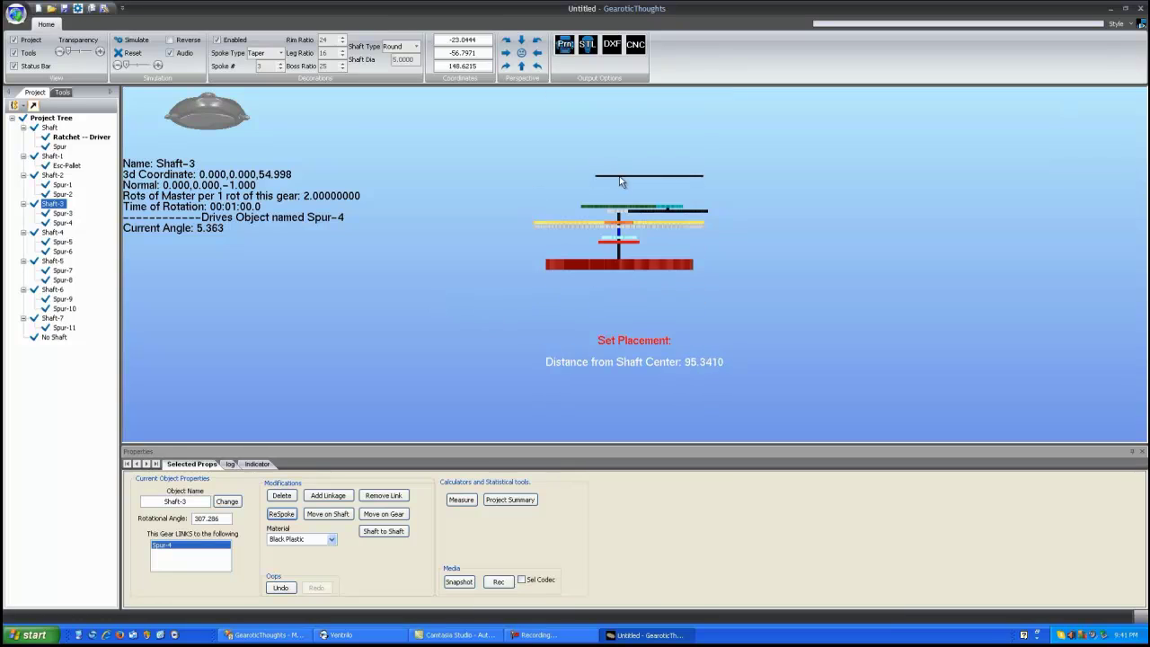
click(628, 182)
Rotate the second hand on Shaft-3 with Move on Gear so it points straight up to 12 o'clock.
drag(646, 283, 618, 288)
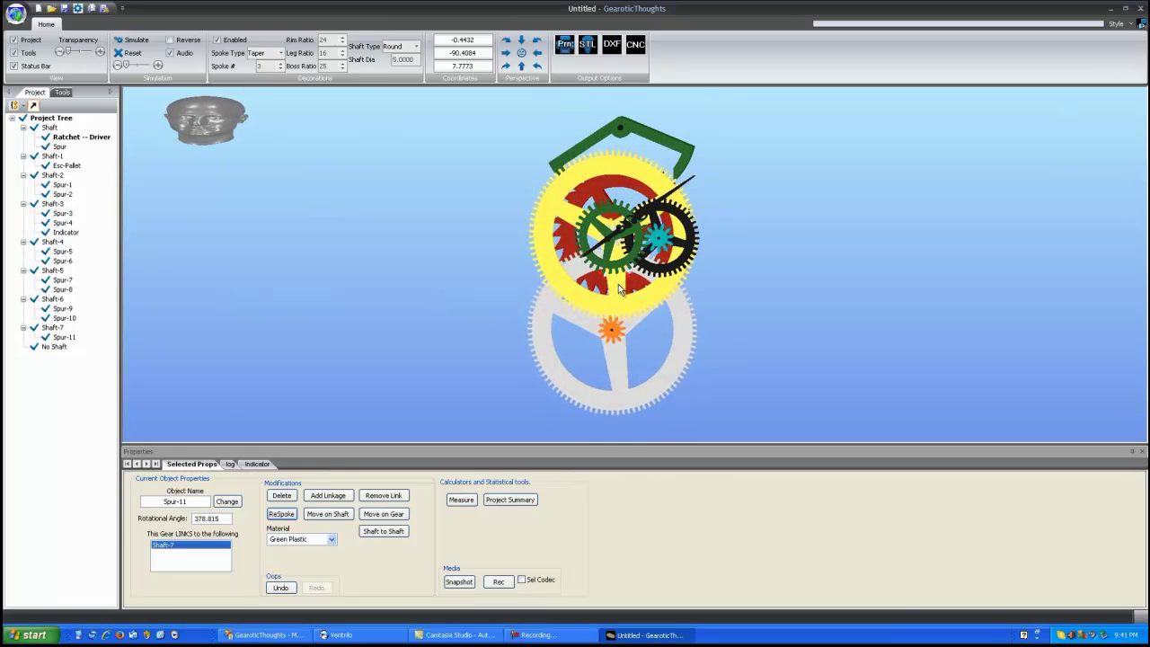
click(692, 183)
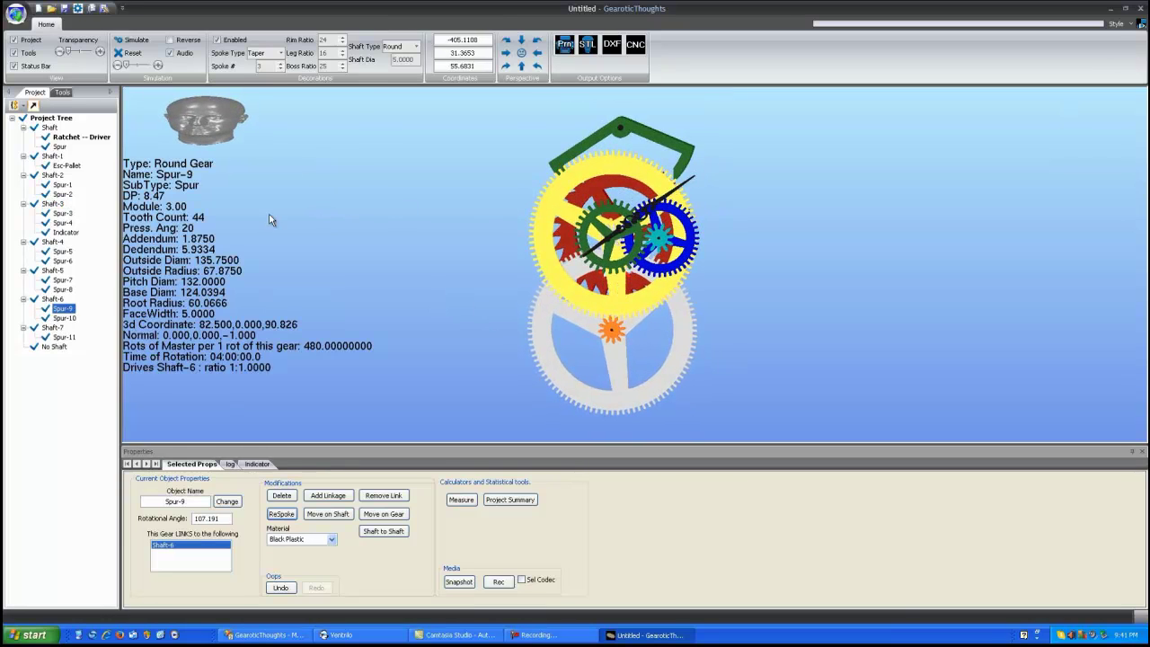
click(65, 232)
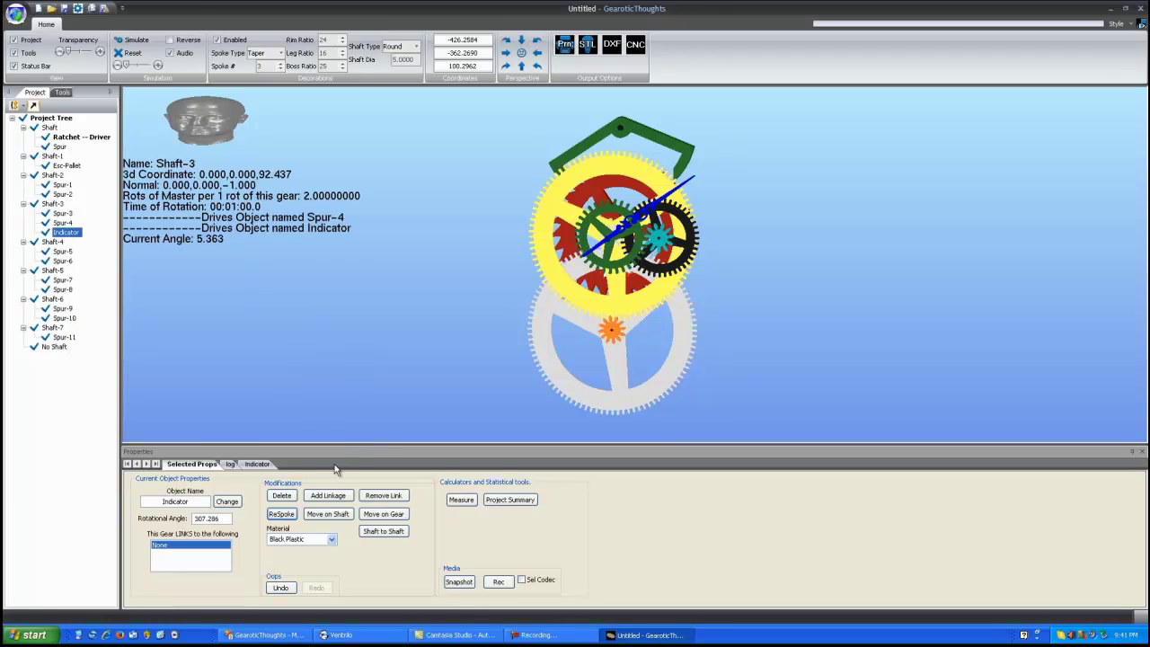
click(385, 513)
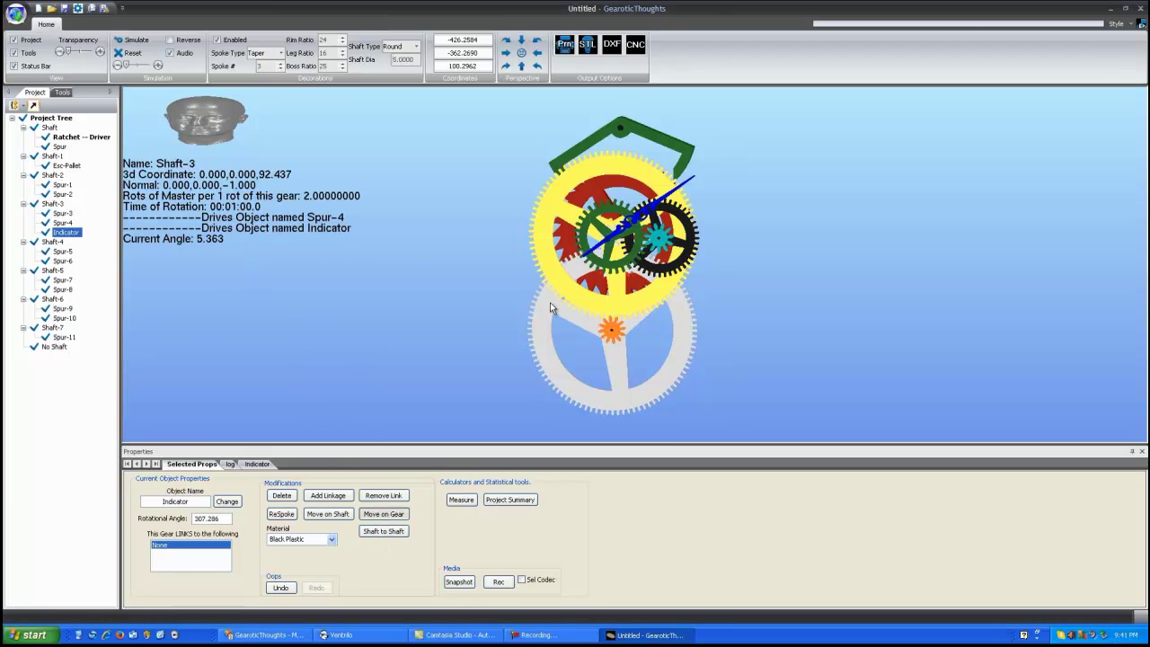
click(616, 108)
Add the 182 mm Basic3 indicator as the minute hand on Shaft-5, just behind the second hand, pointing to 12 o'clock.
click(63, 92)
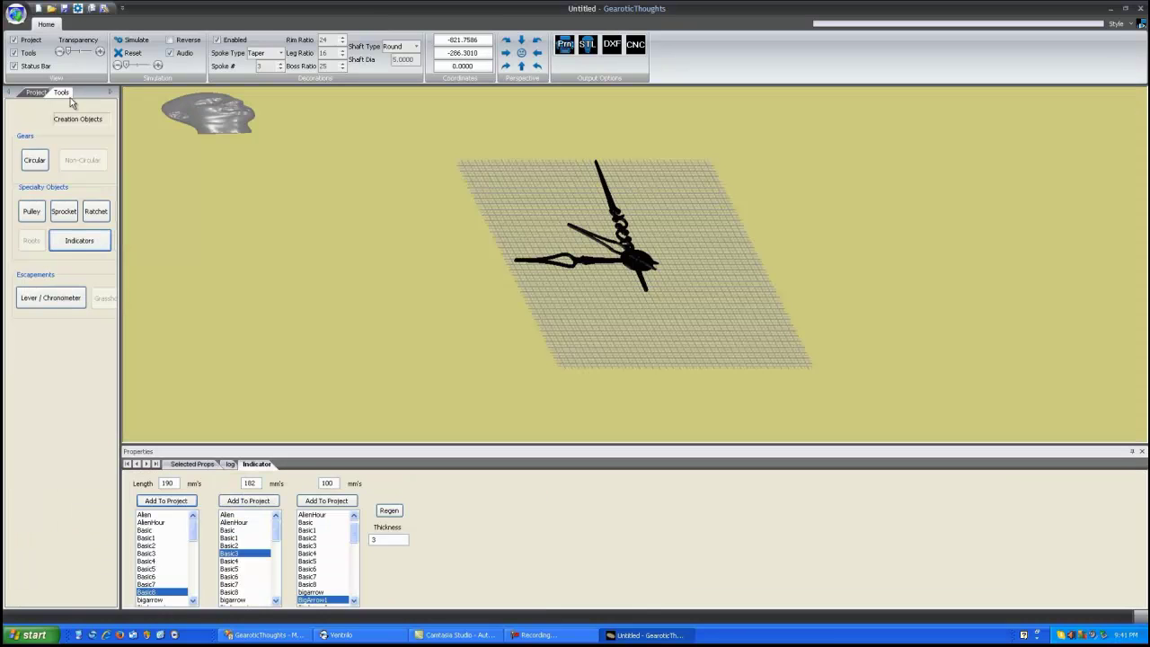
click(245, 504)
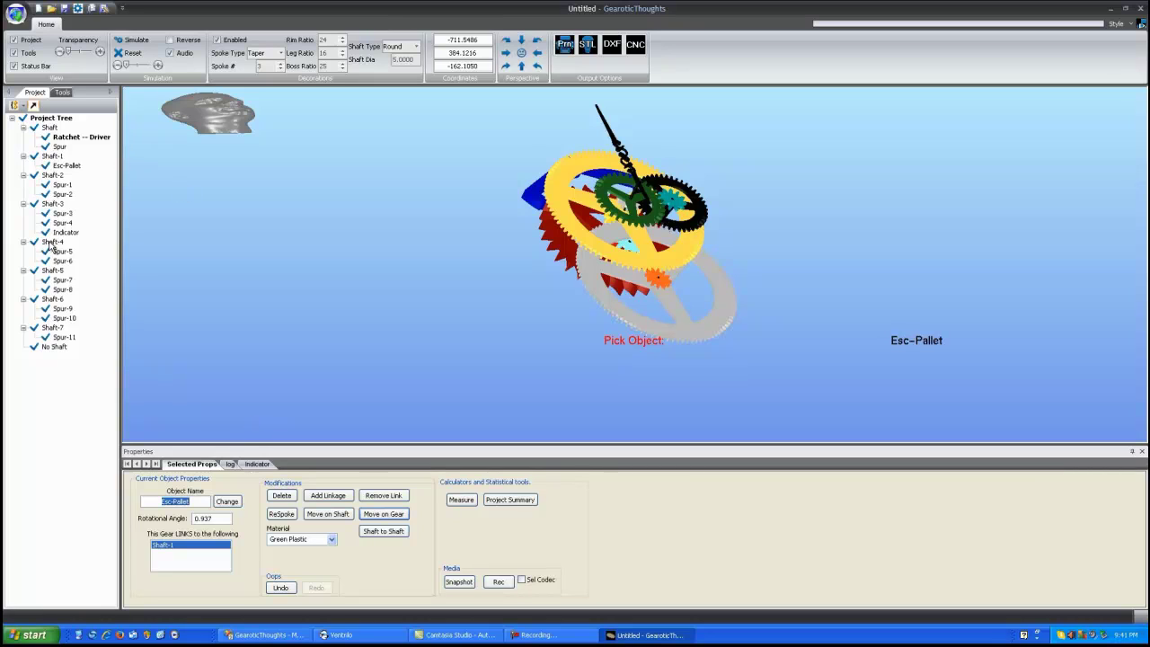
click(53, 270)
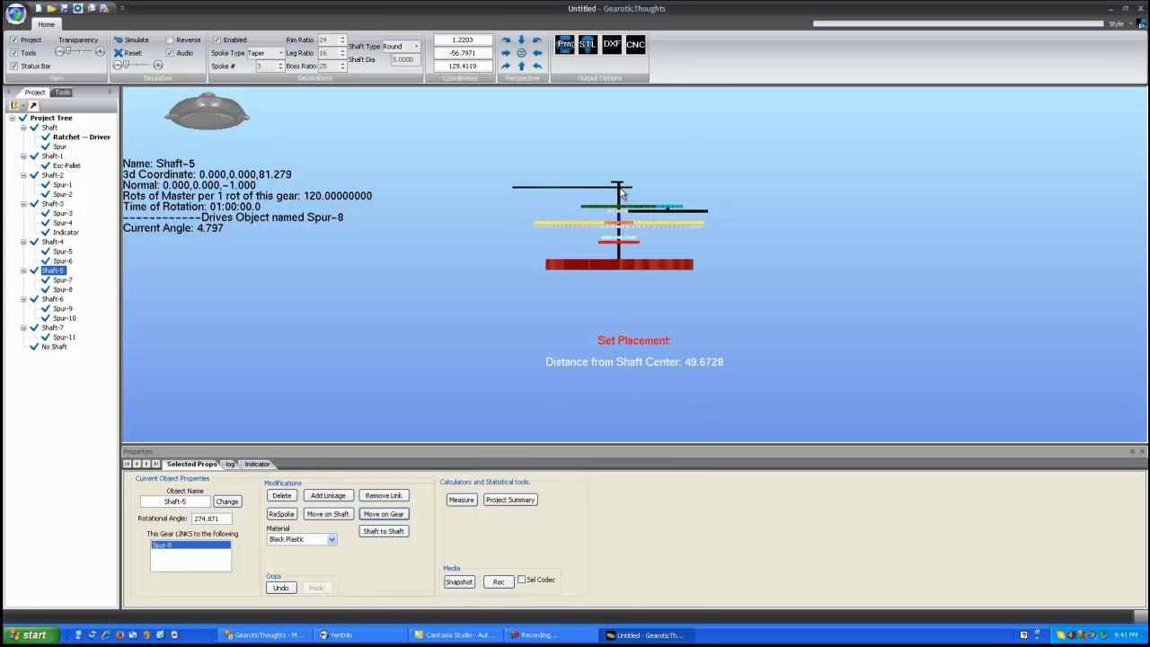
click(620, 191)
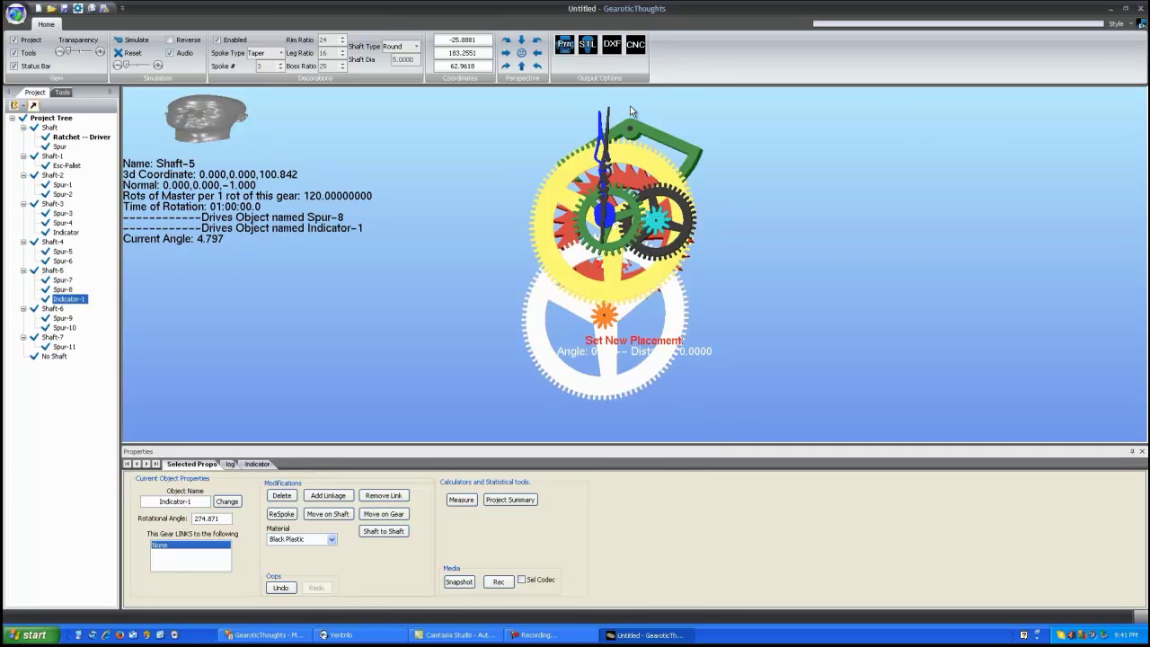
click(618, 107)
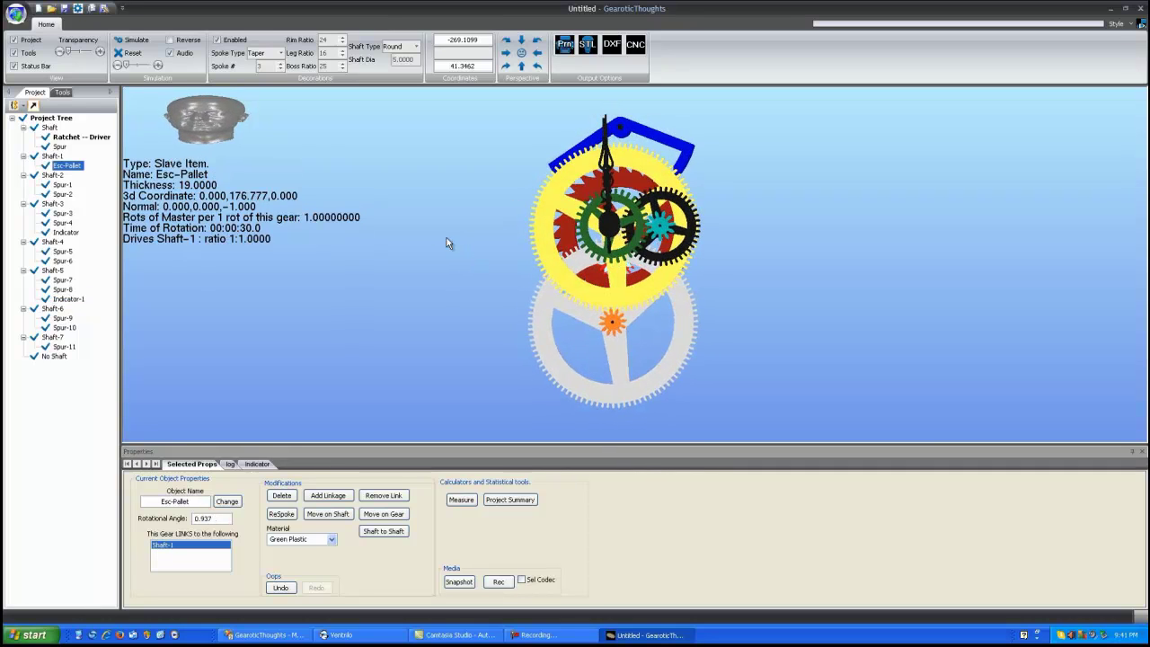
Add the 100 mm BigArrow1 indicator to the project as the hour hand and place it on Shaft-7.
click(72, 92)
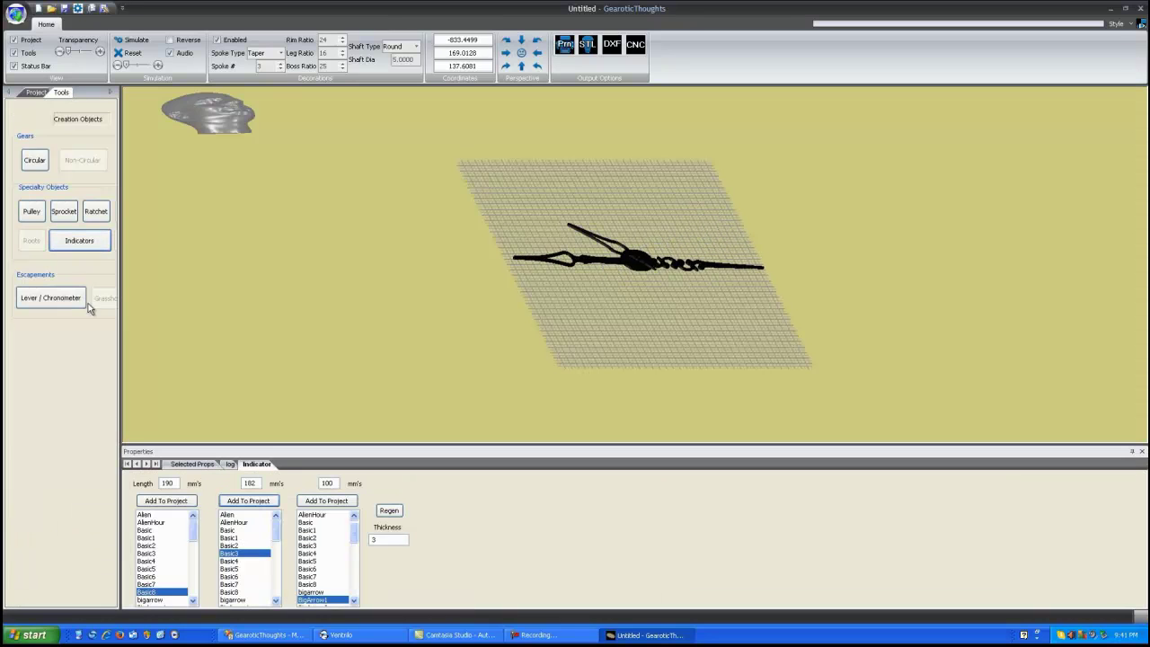
click(326, 500)
click(54, 338)
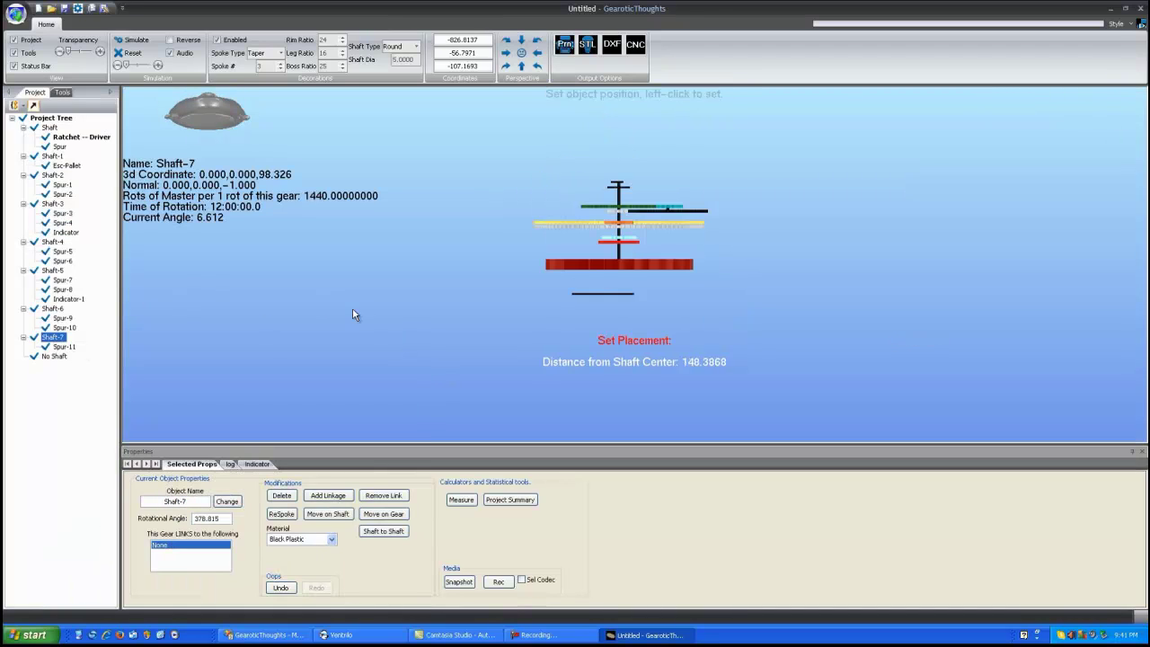
click(622, 180)
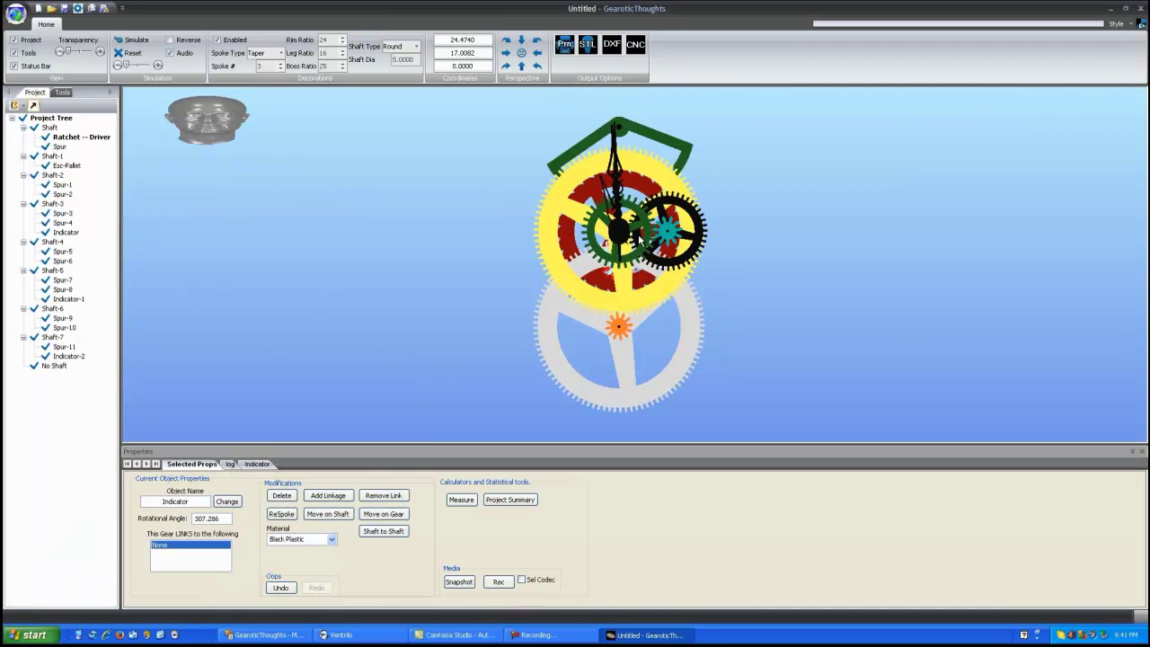
Rotate the hour hand on Shaft-7 with Move on Gear so it points up towards 12 o'clock.
drag(633, 263, 616, 217)
click(70, 356)
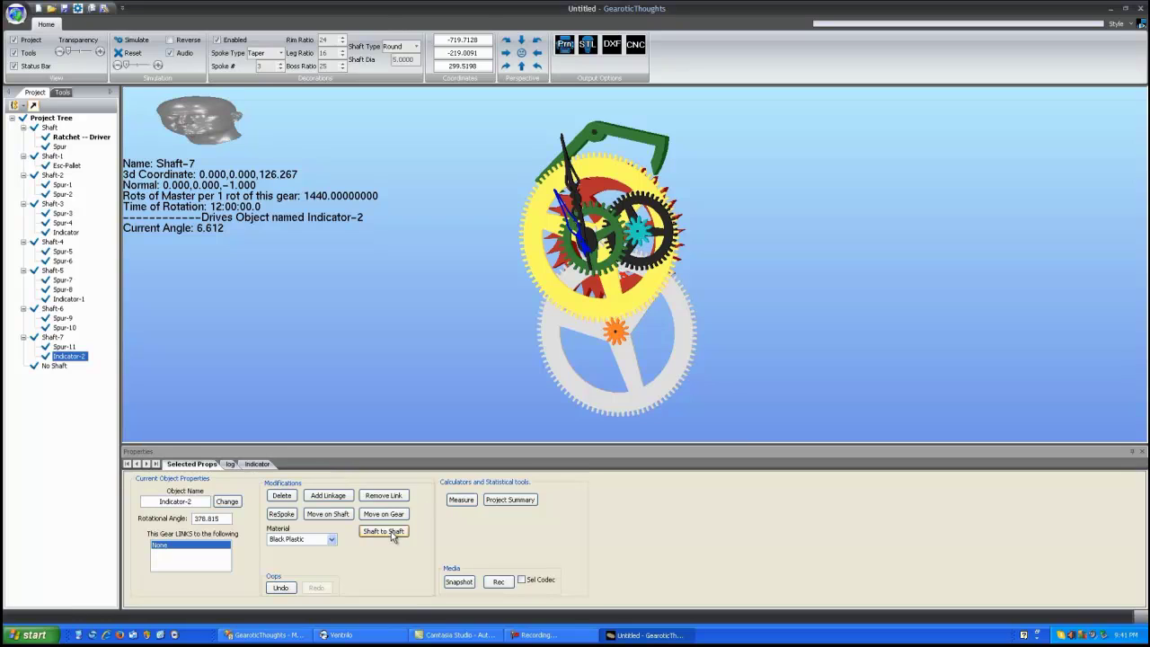
click(386, 516)
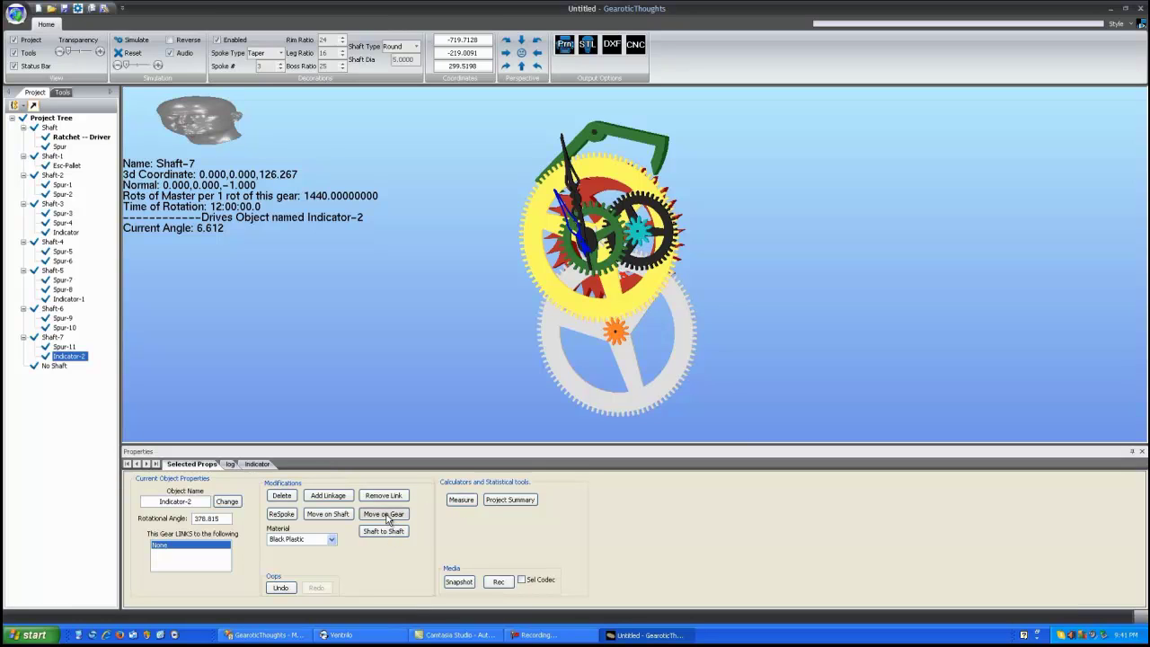
click(593, 151)
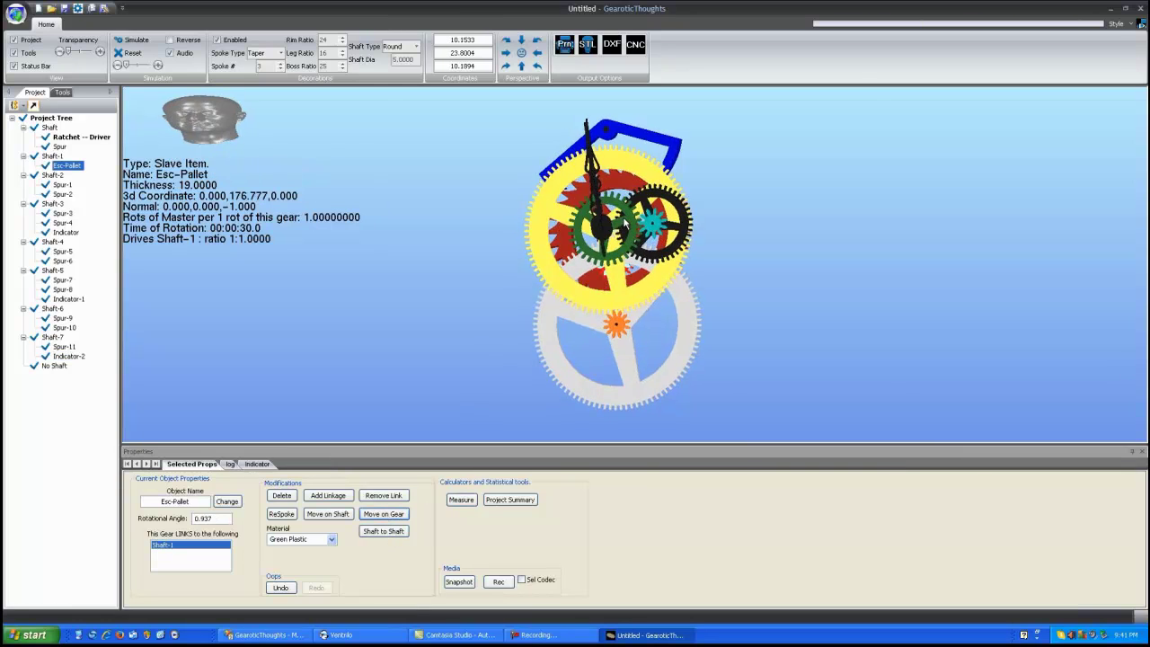
Start the clock simulation and raise its speed close to maximum to watch the hands turn.
click(138, 42)
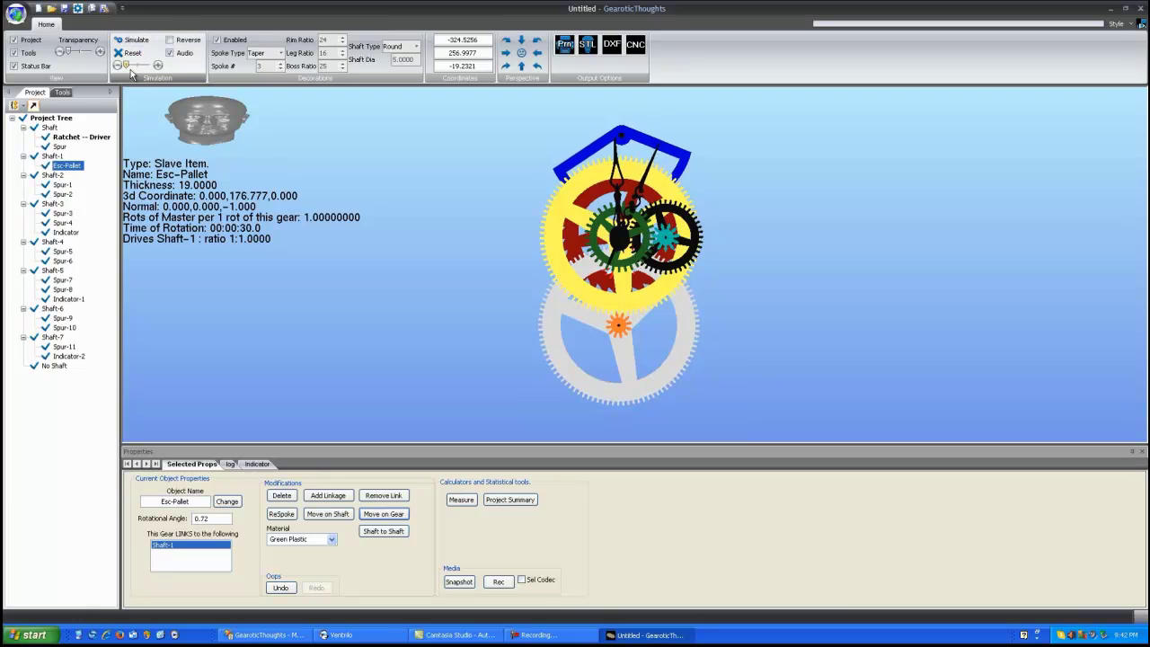
drag(128, 65, 156, 69)
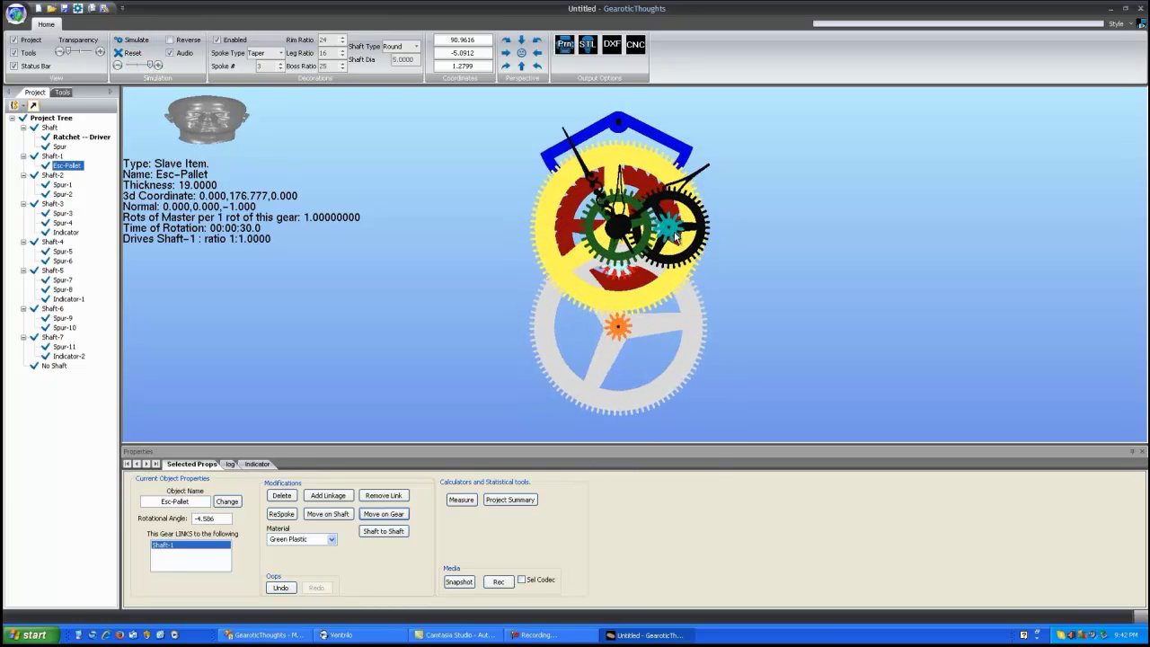
mouse_move(645, 224)
mouse_down()
mouse_move(564, 230)
mouse_move(636, 230)
mouse_up()
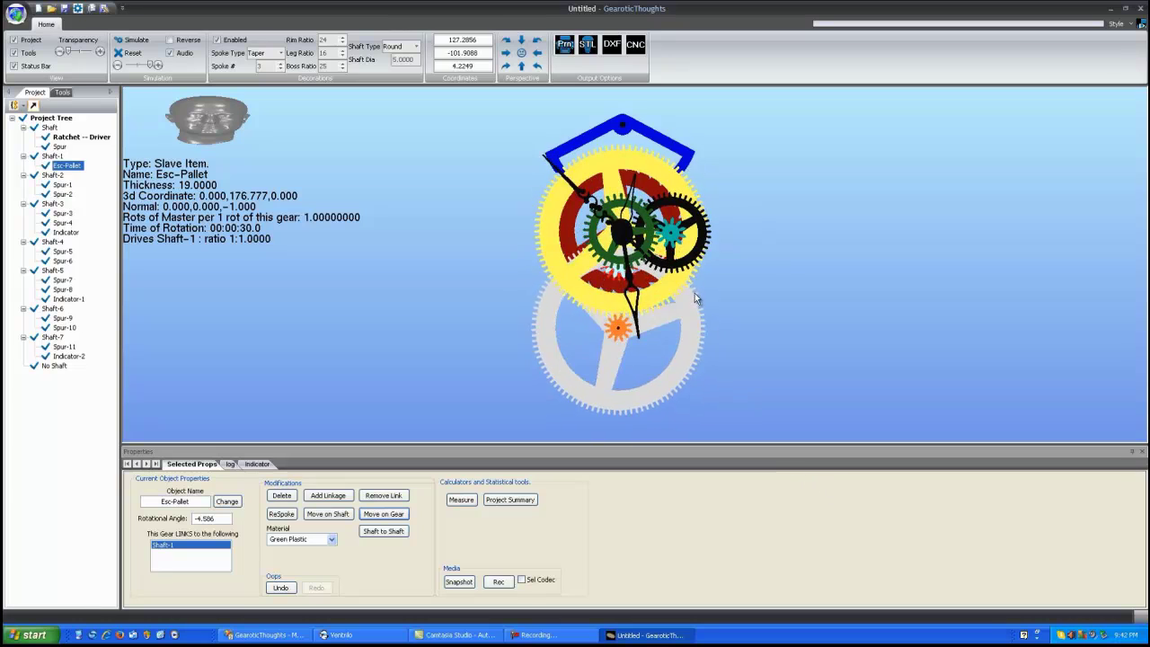
mouse_move(708, 258)
mouse_down()
mouse_move(488, 256)
mouse_move(512, 267)
mouse_move(513, 257)
mouse_move(539, 290)
mouse_move(537, 259)
mouse_move(689, 261)
mouse_up()
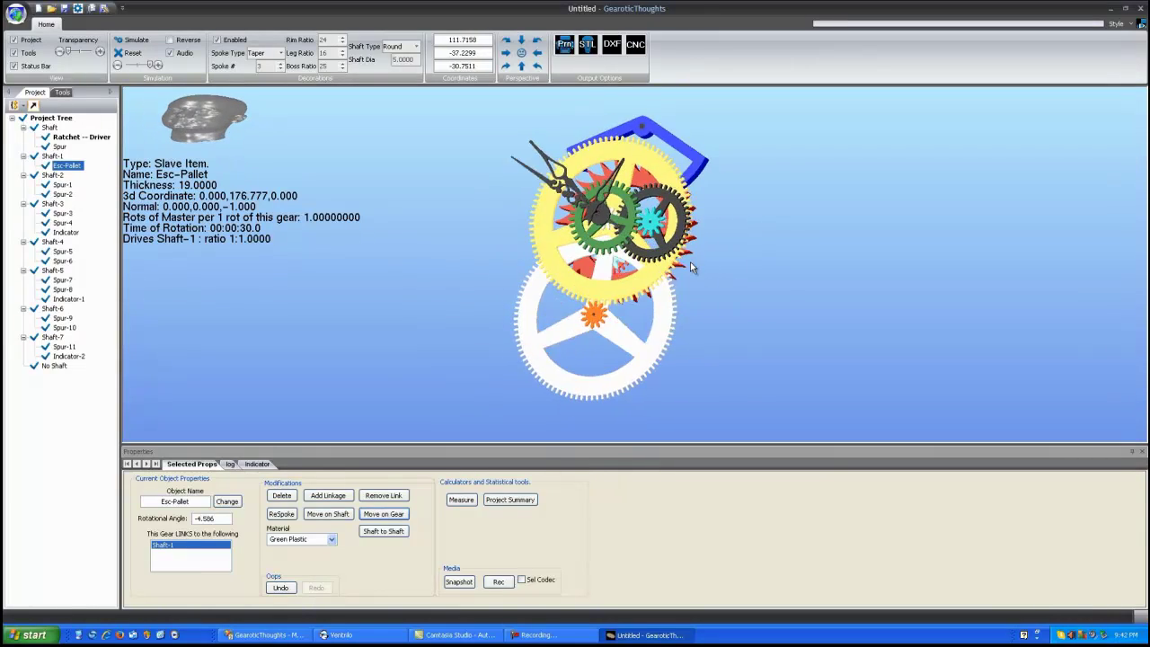
double_click(620, 267)
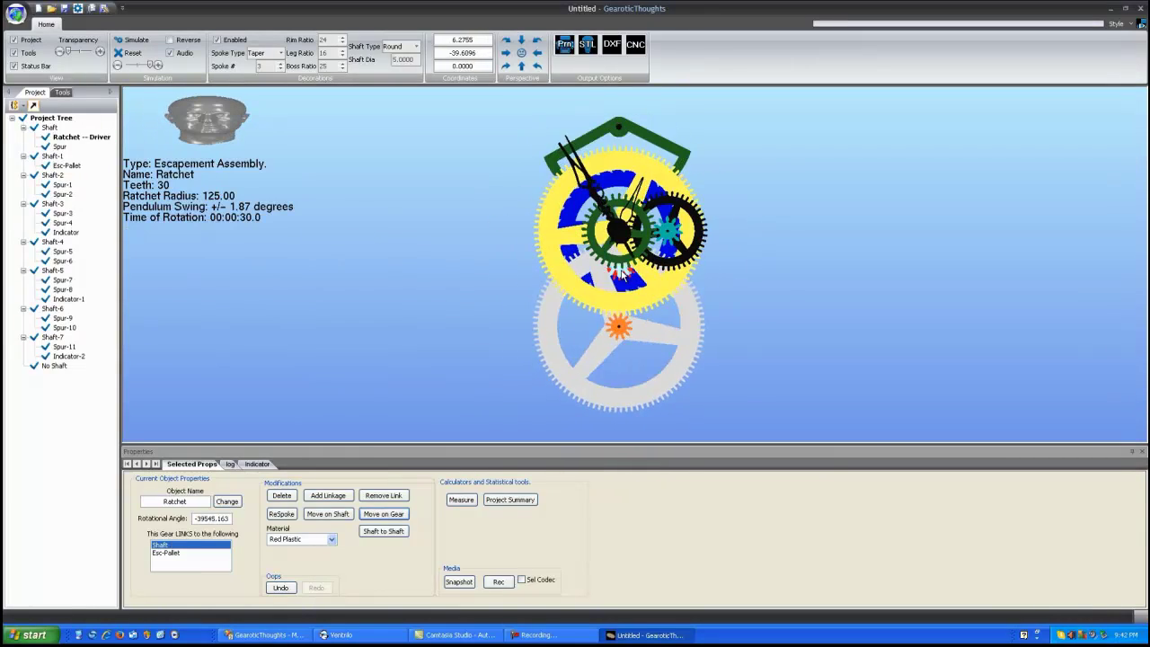
Review the AutoInc Gears option in Global Settings without changes and examine the running clock from the front.
click(78, 8)
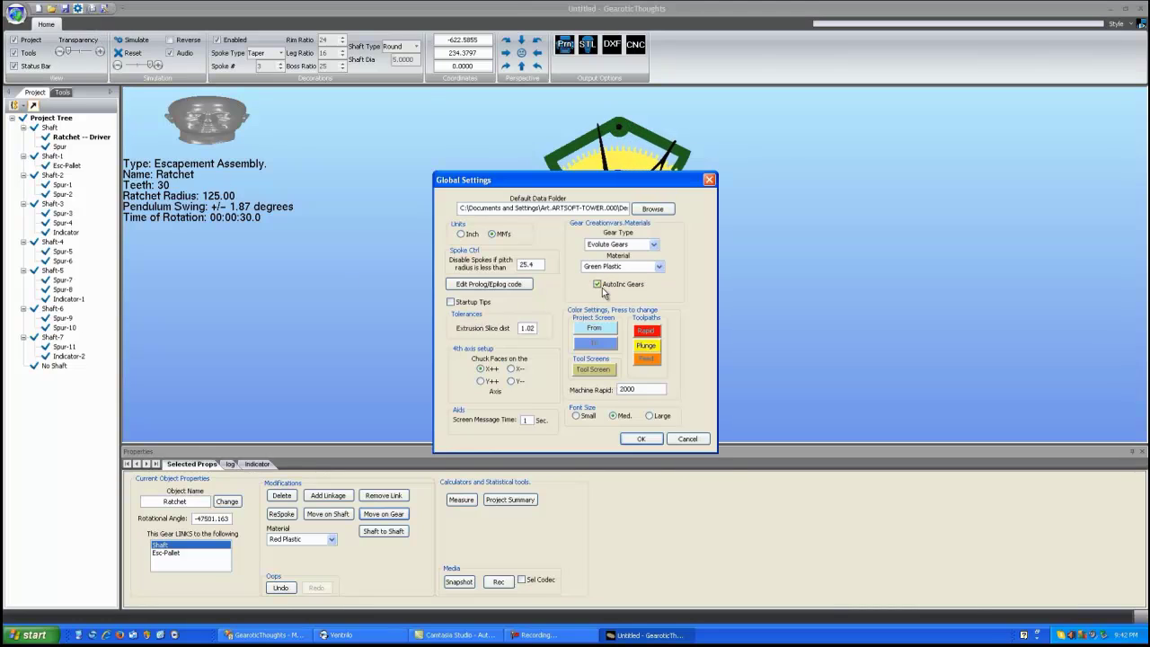
click(688, 438)
drag(584, 256, 619, 242)
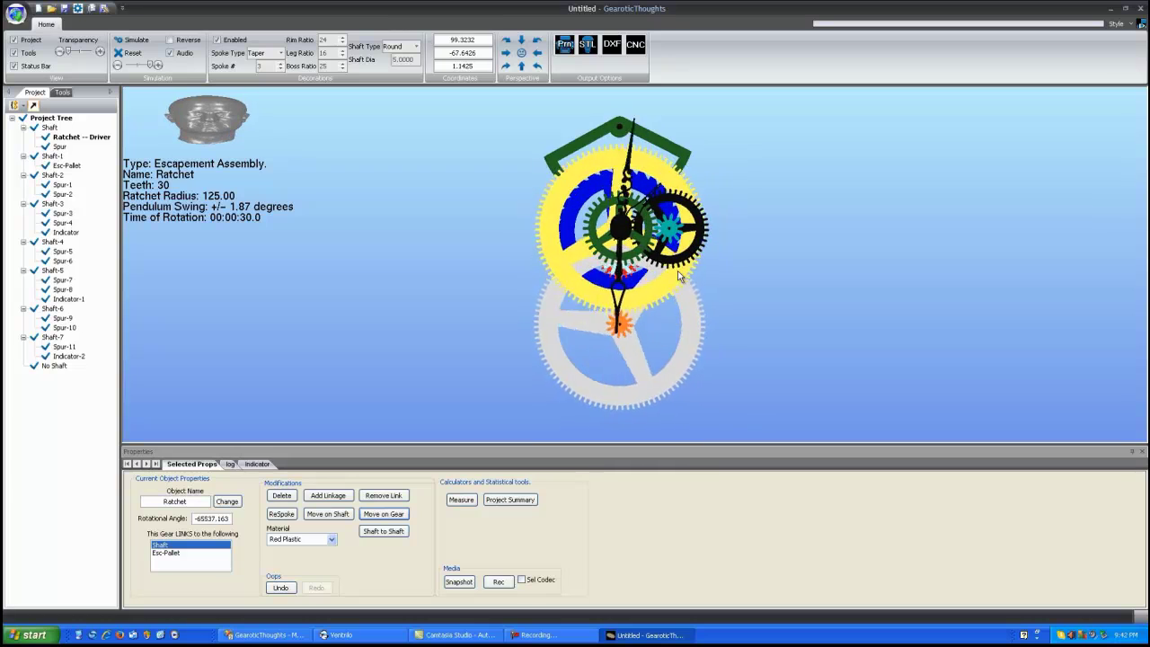
drag(680, 276, 762, 256)
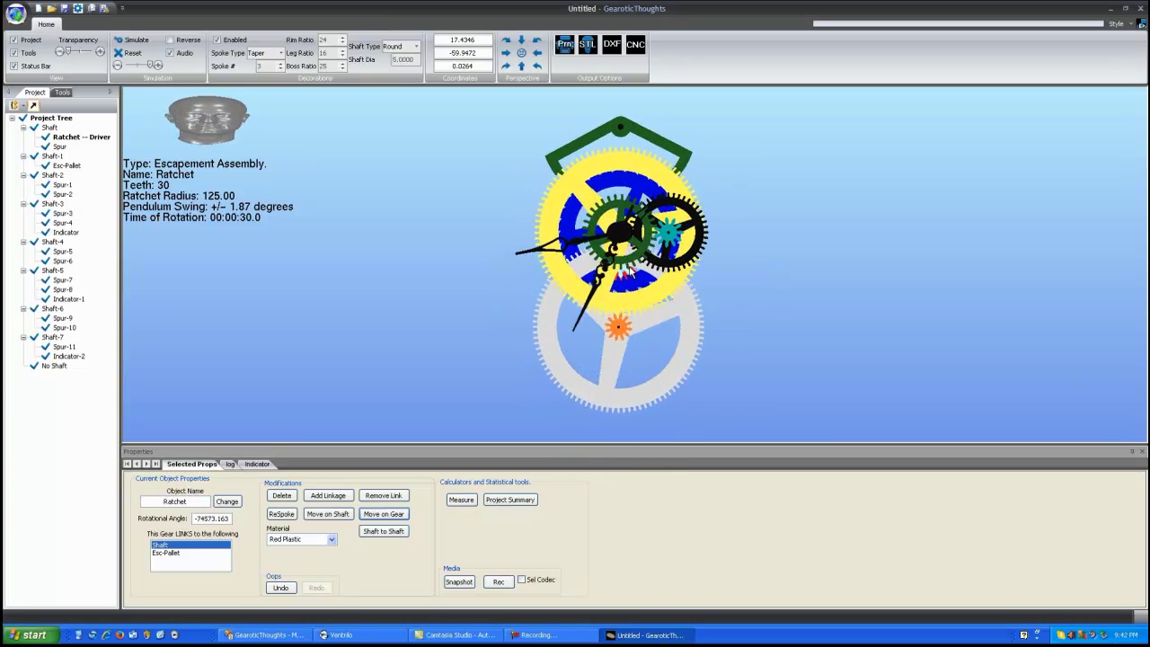
Slow the running simulation back down to a low speed with the whole clock in view.
scroll(629, 269, down, 3)
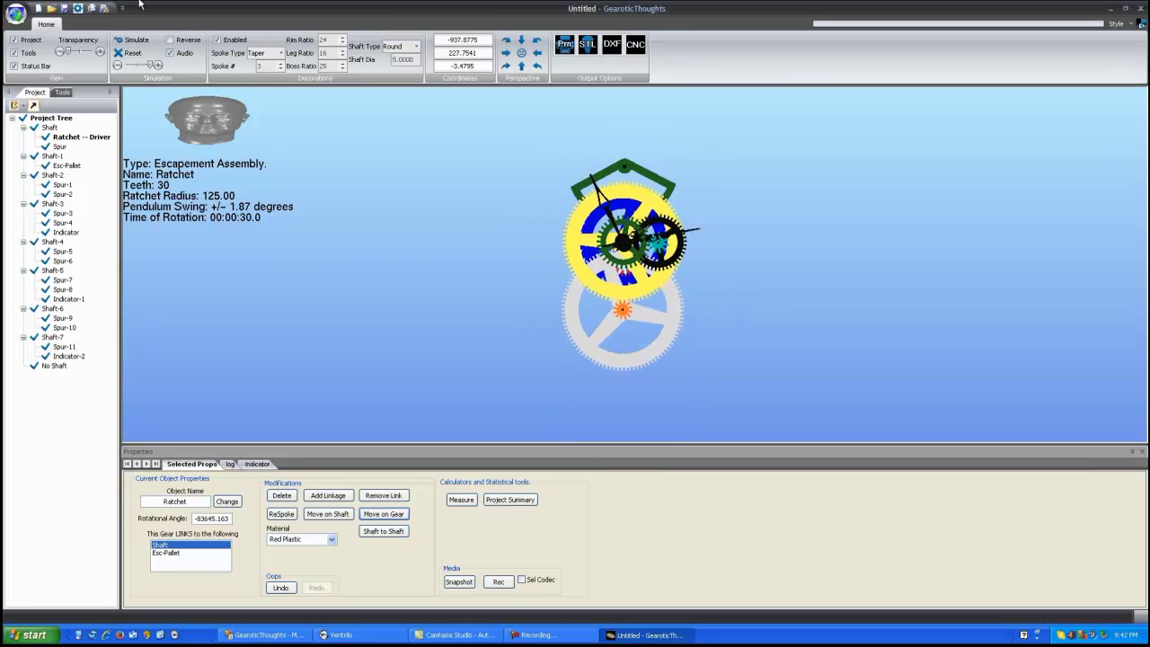
drag(151, 66, 129, 68)
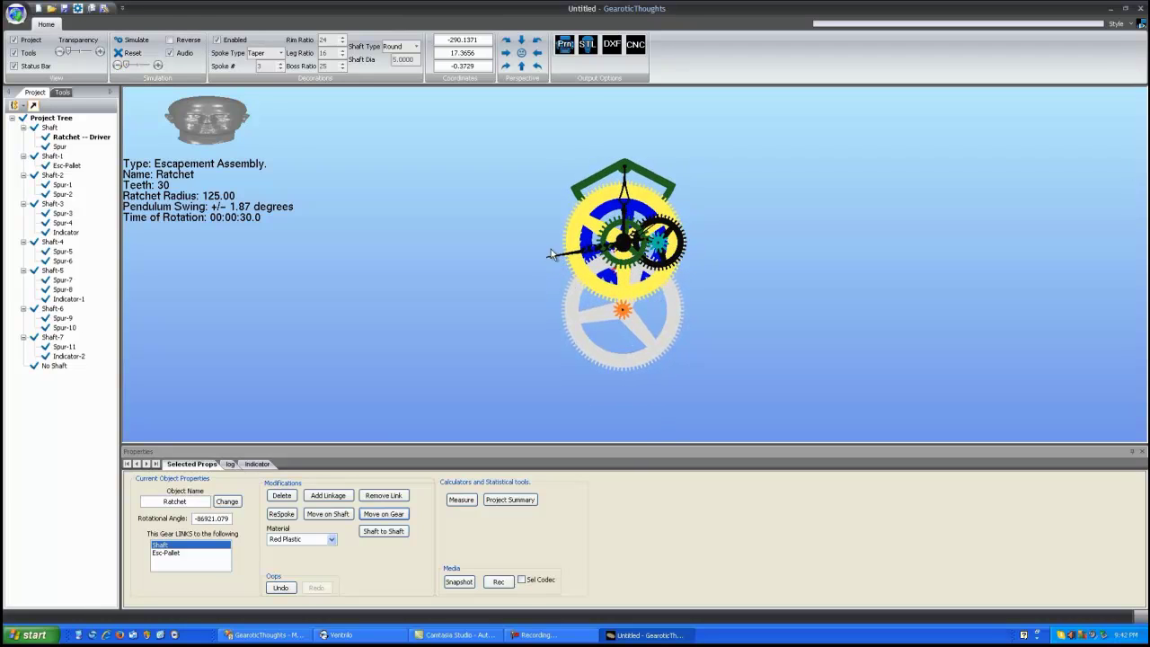
scroll(659, 300, up, 1)
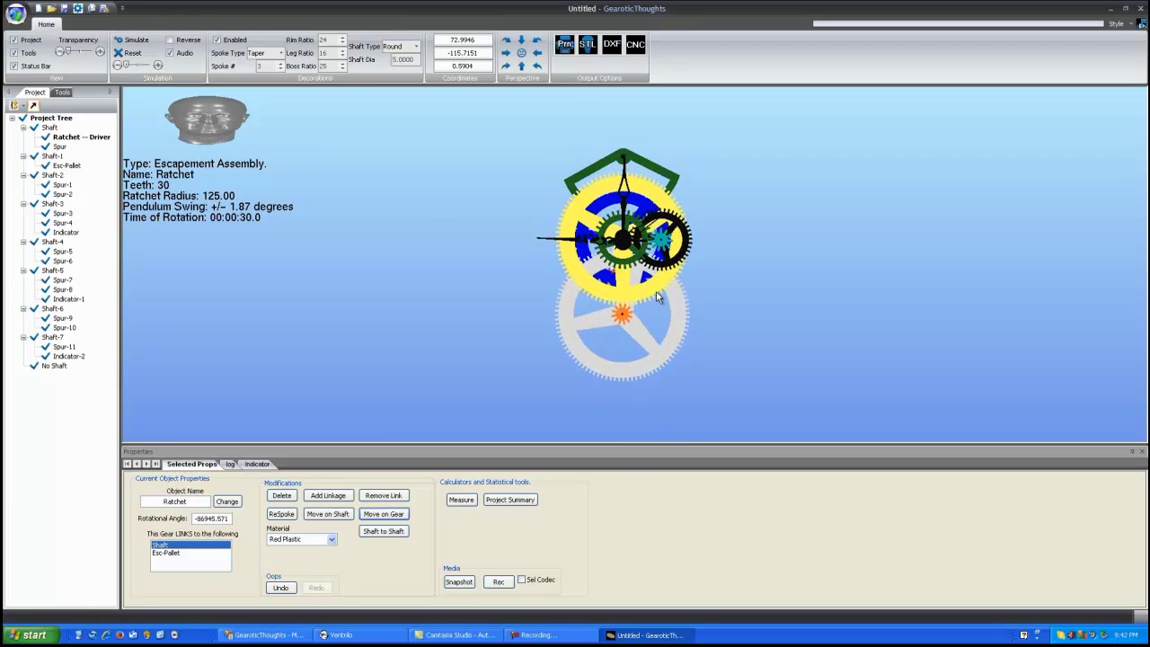
Examine the rotation times, tooth counts and drive ratios of the gears and shafts between Shaft-3 and Shaft-7.
click(63, 280)
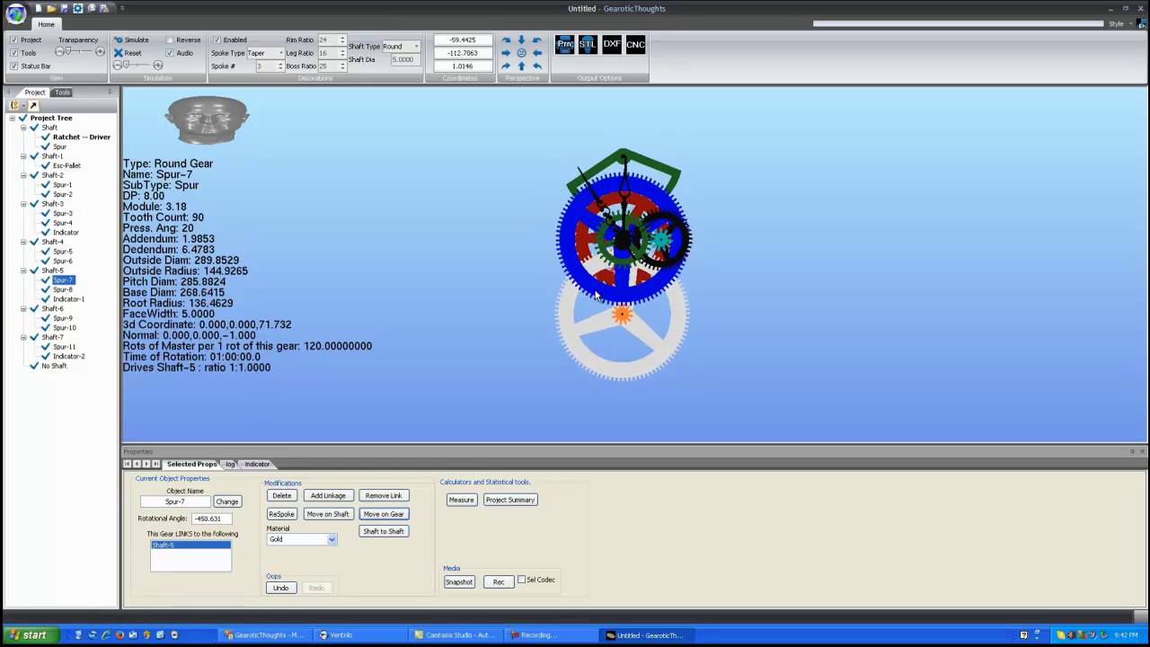
click(52, 242)
click(62, 223)
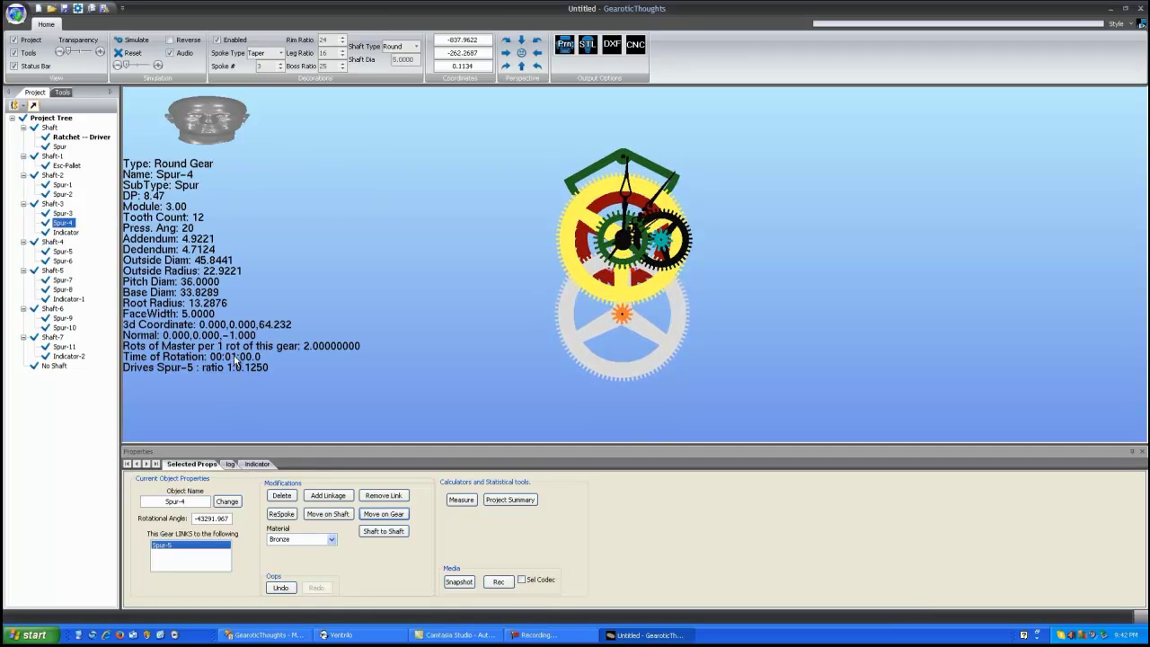
click(63, 289)
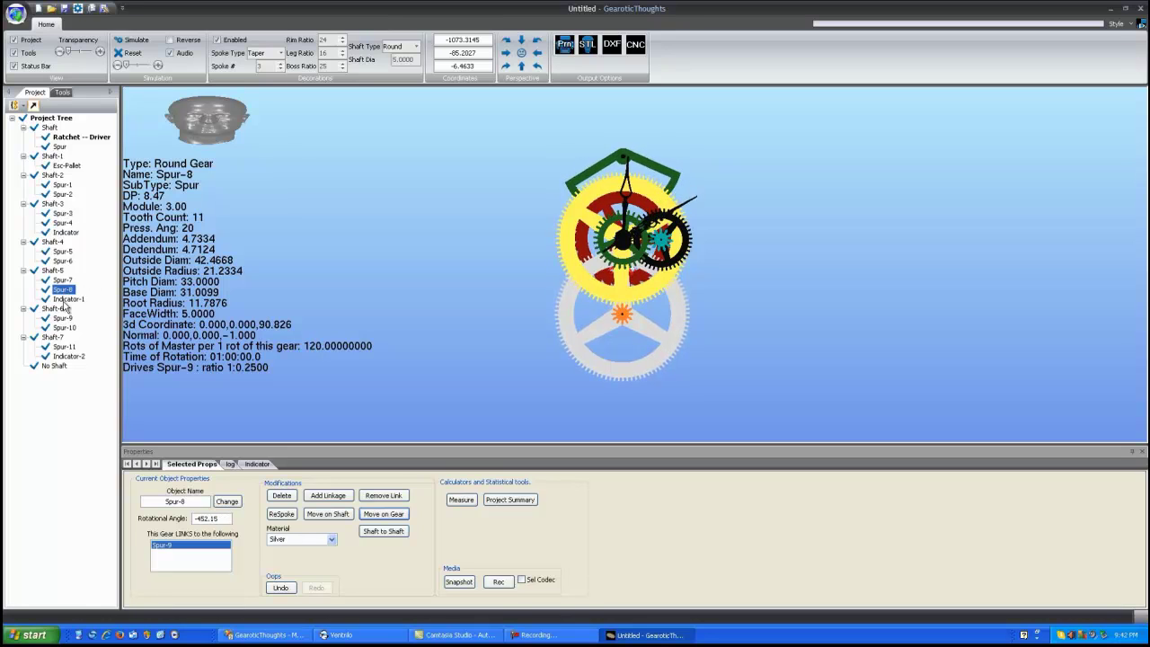
click(64, 327)
click(53, 337)
click(59, 318)
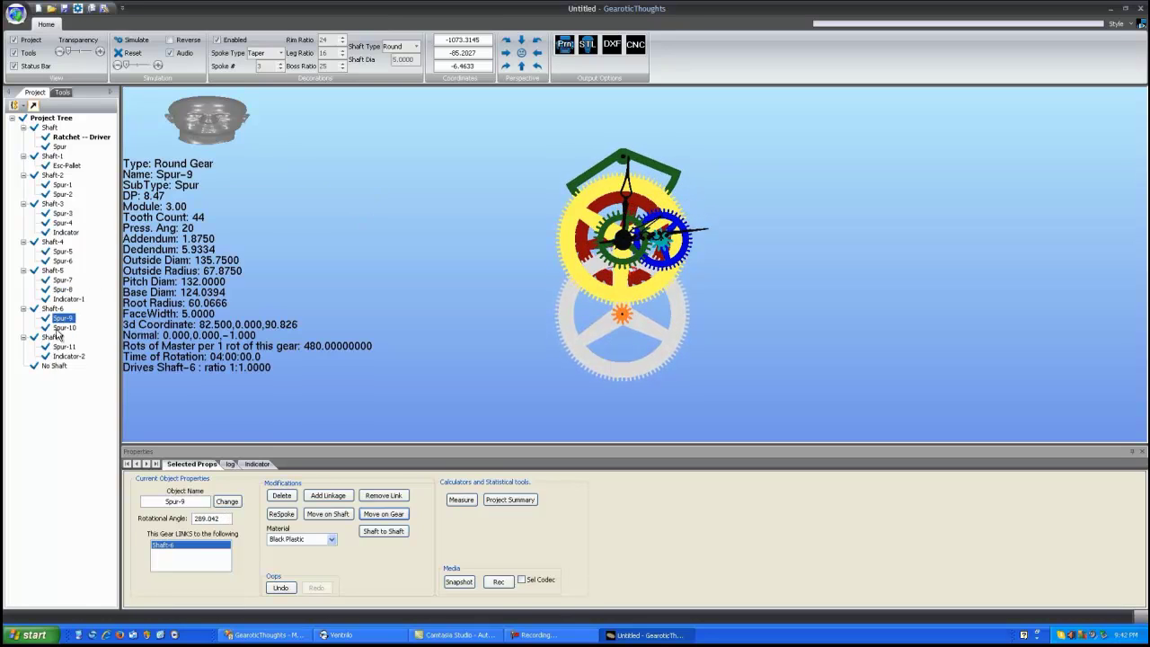
click(61, 328)
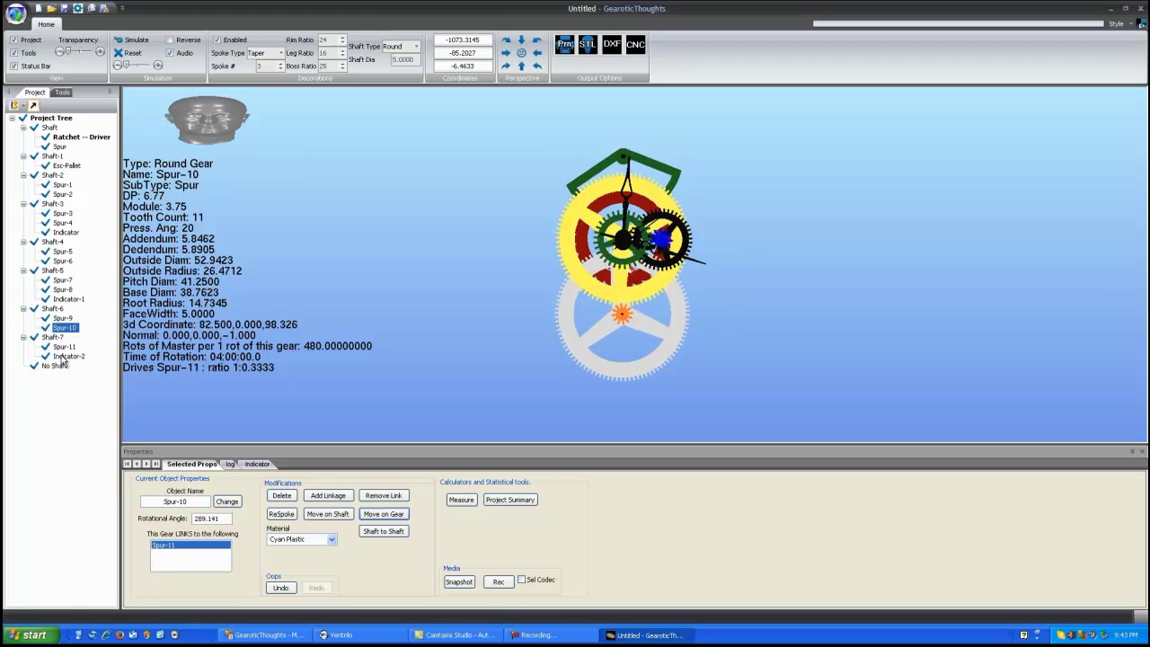
click(53, 337)
click(64, 346)
click(63, 214)
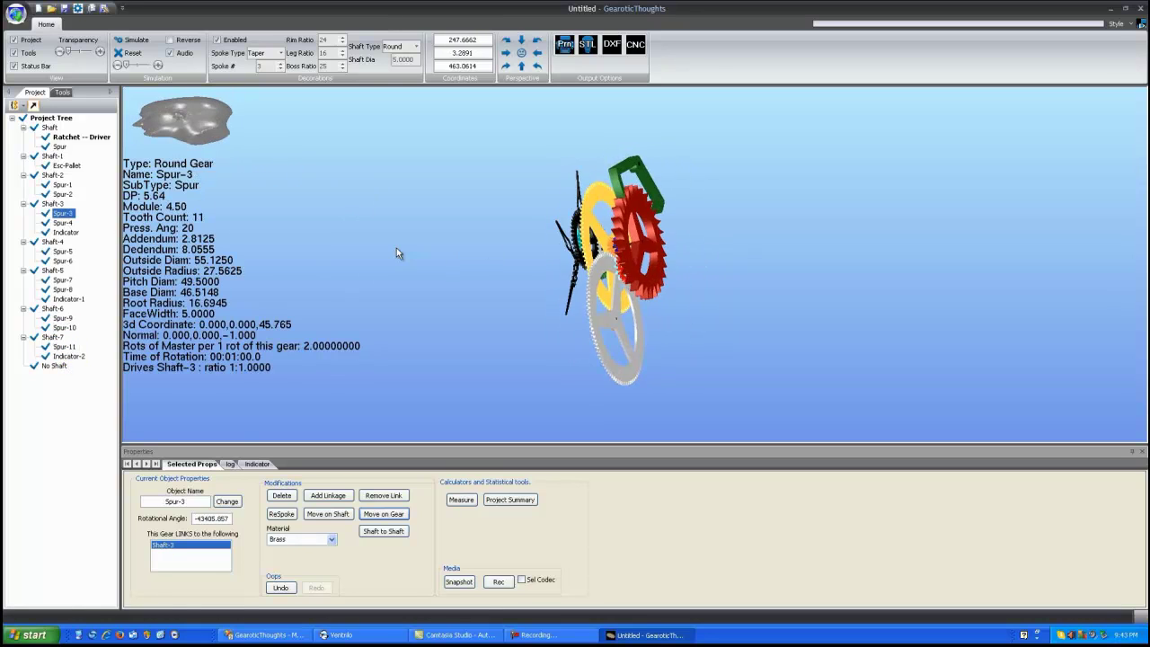
Examine the running clock's hands and gear train from the front and at an oblique angle, including the properties of Spur-1 and Spur-9.
click(654, 260)
scroll(647, 262, up, 1)
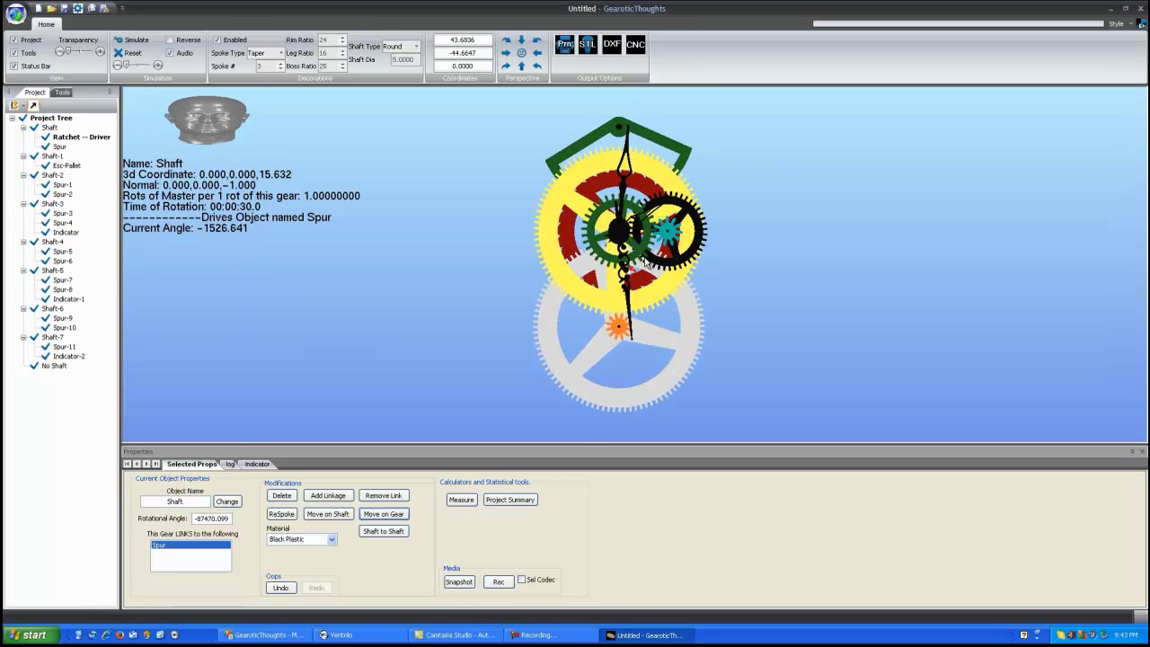
scroll(643, 264, down, 2)
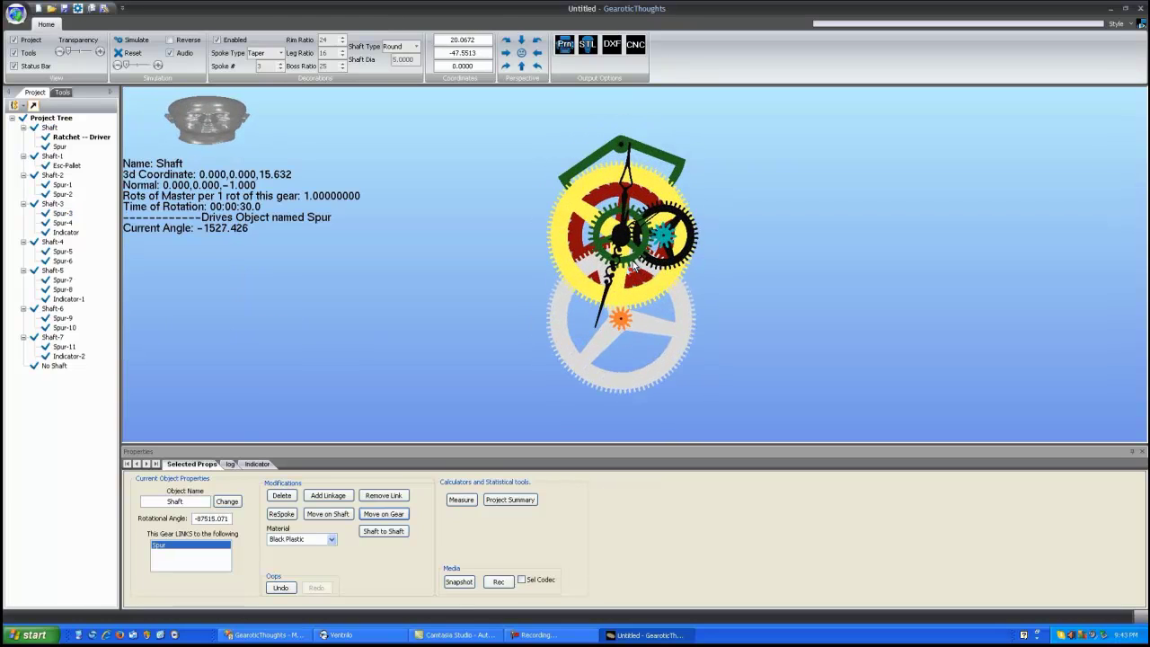
mouse_move(636, 264)
mouse_down()
mouse_move(413, 242)
mouse_move(652, 248)
mouse_up()
drag(656, 252, 442, 255)
drag(677, 337, 808, 258)
click(608, 266)
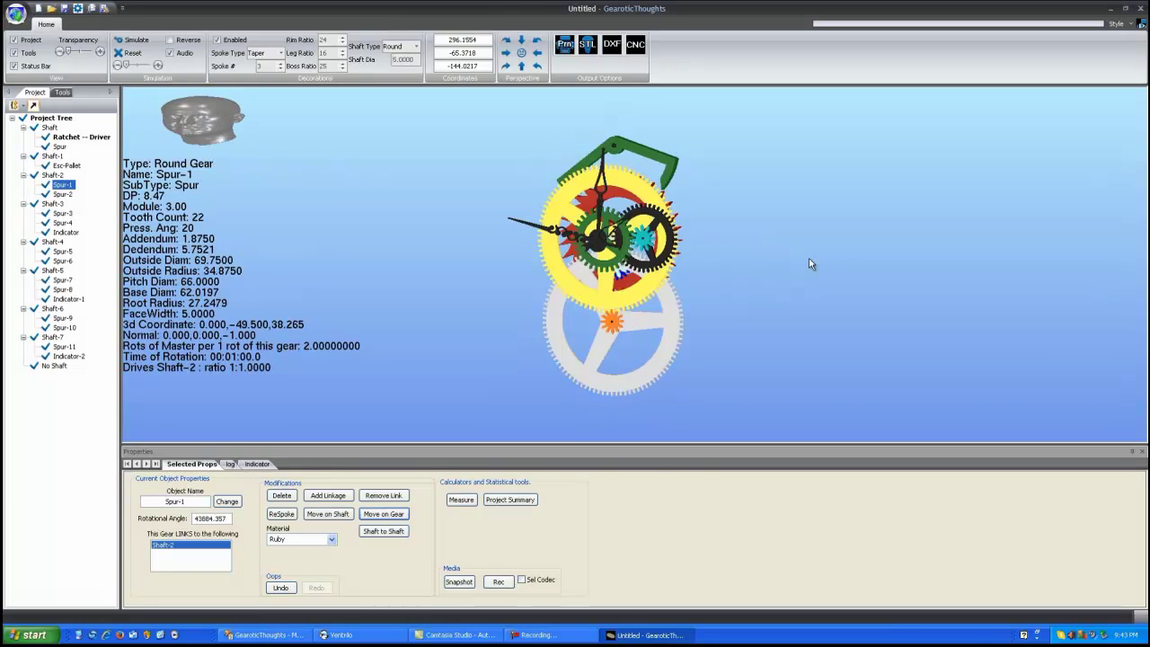
scroll(754, 257, down, 2)
scroll(731, 254, up, 1)
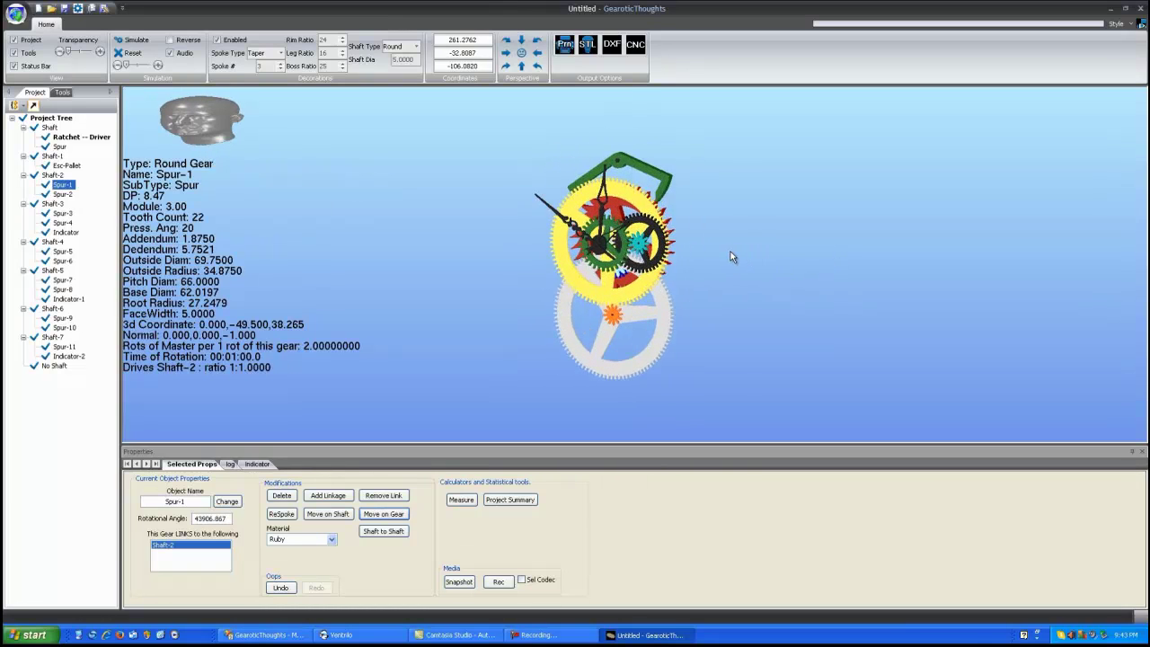
double_click(725, 243)
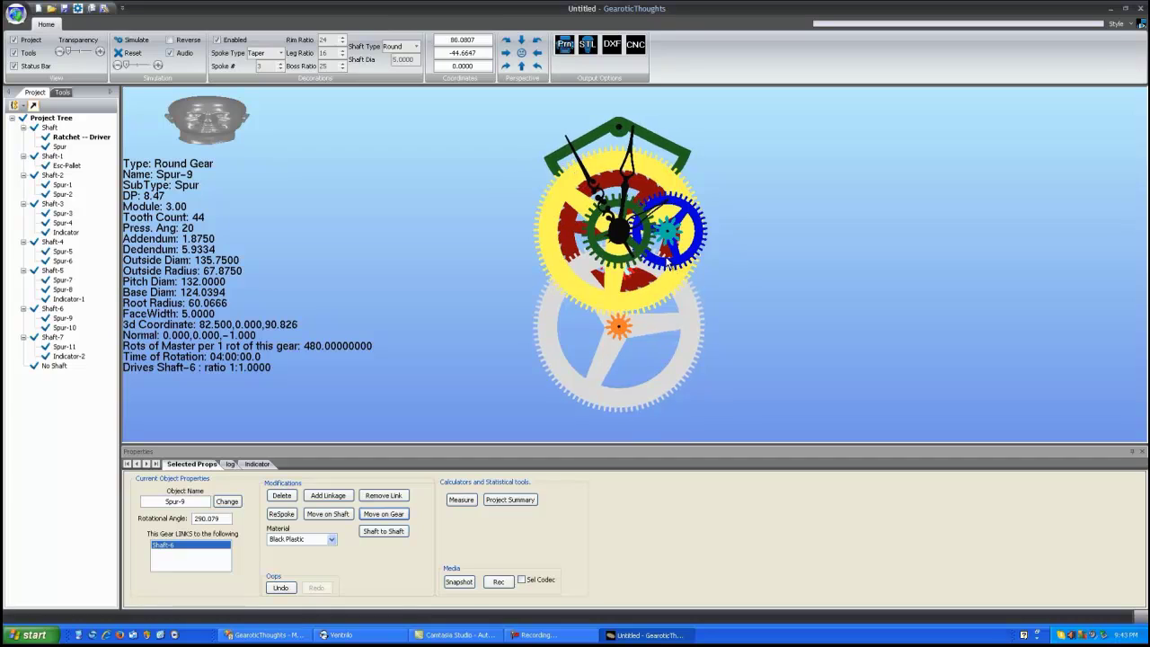
scroll(784, 230, down, 1)
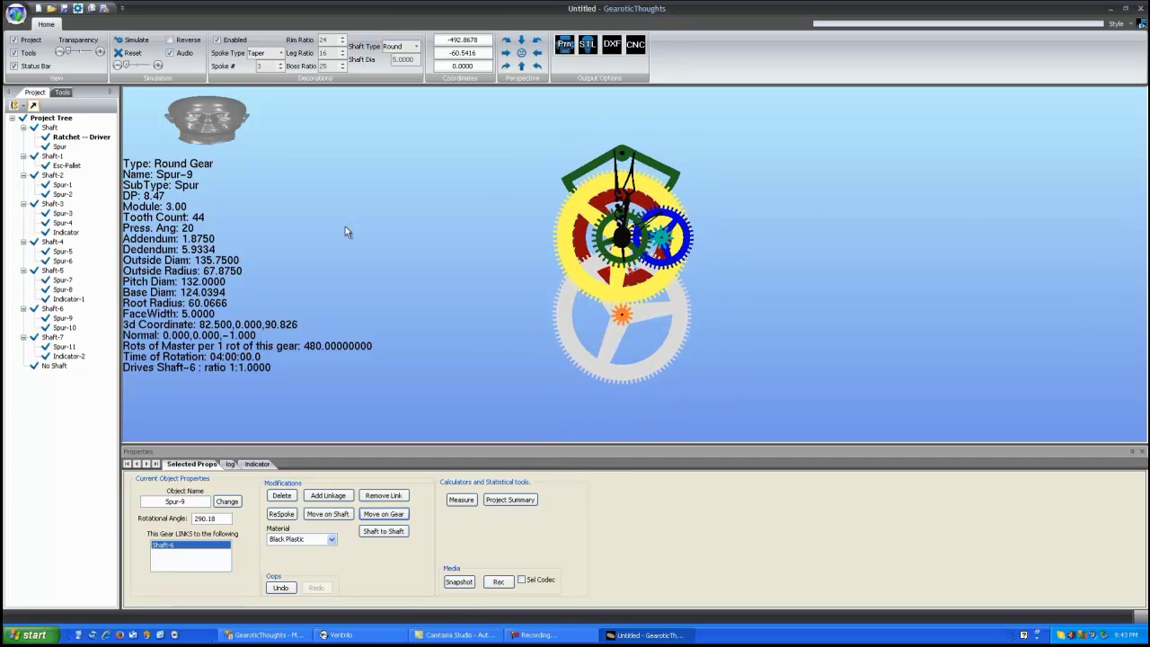
scroll(685, 239, up, 4)
scroll(685, 239, down, 3)
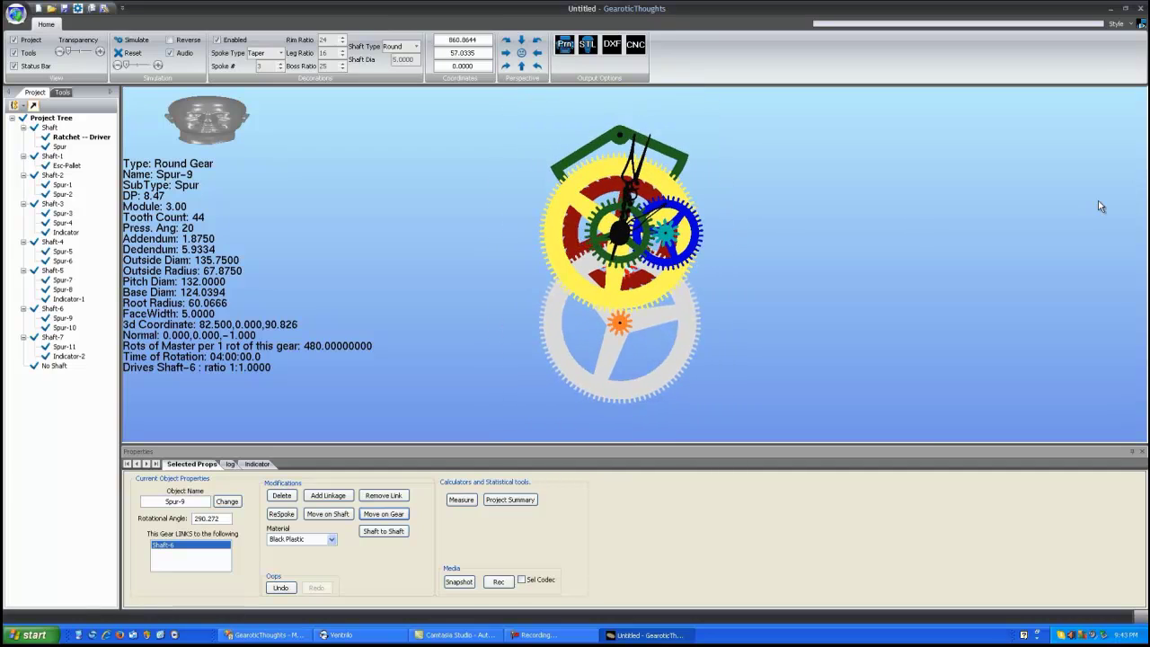